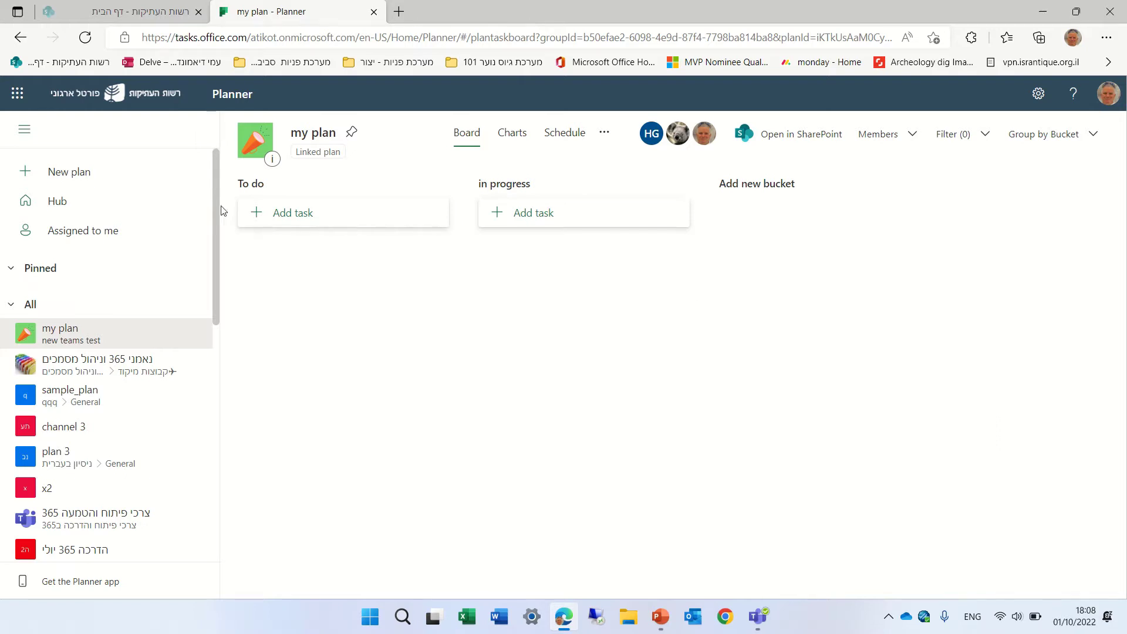
Start a To do task named 'task' with a due date of October 3
left_click(18, 94)
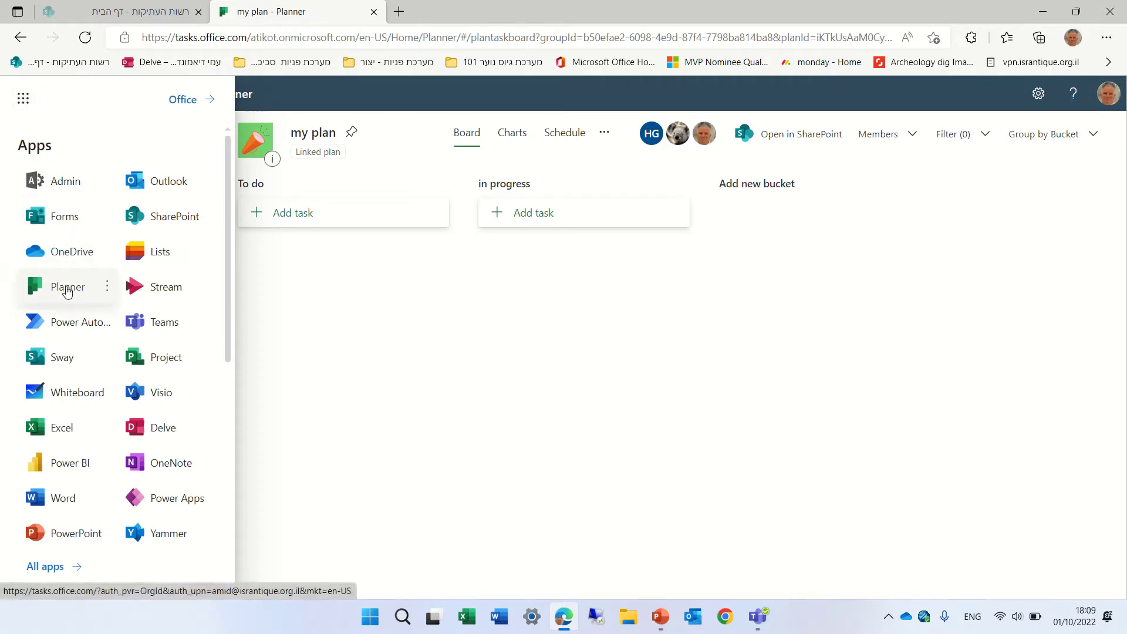
left_click(474, 334)
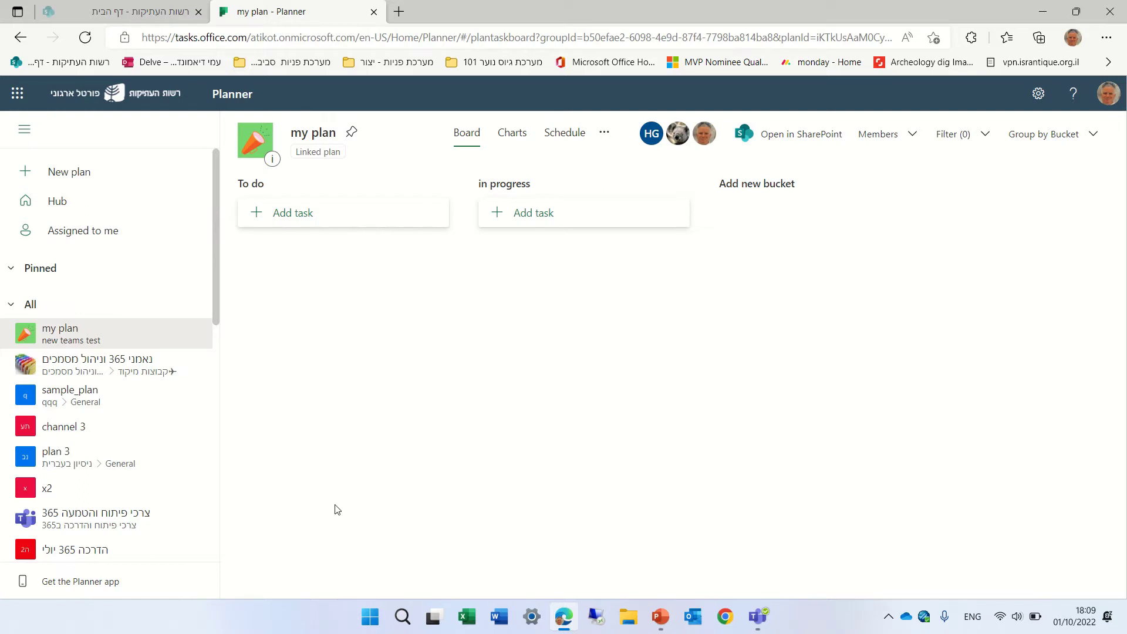
left_click(317, 220)
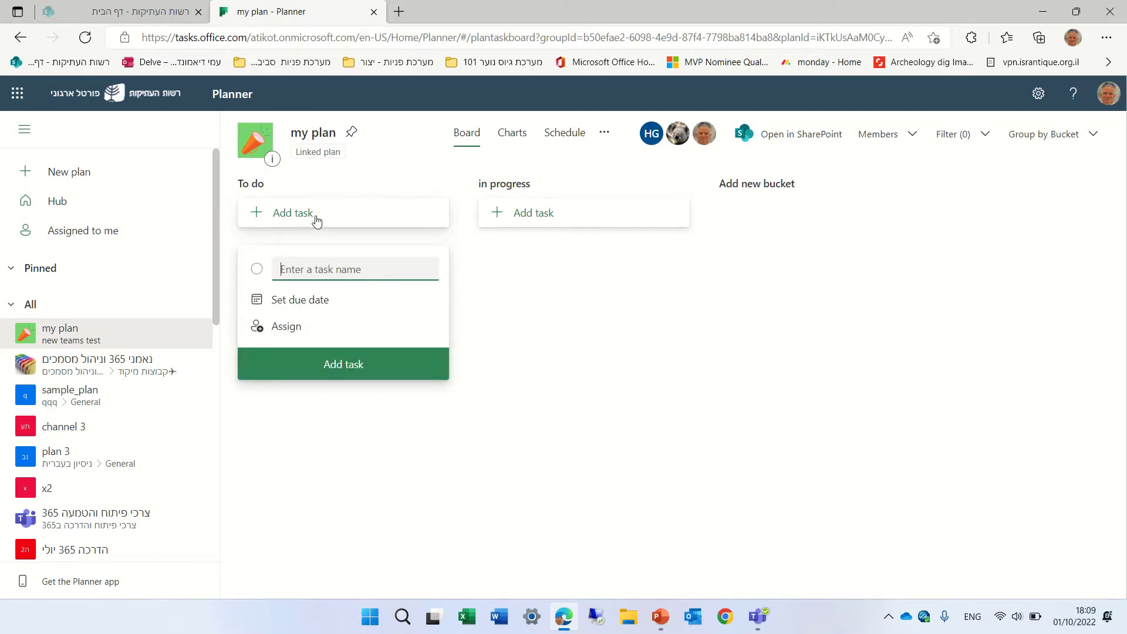
type("task")
left_click(311, 300)
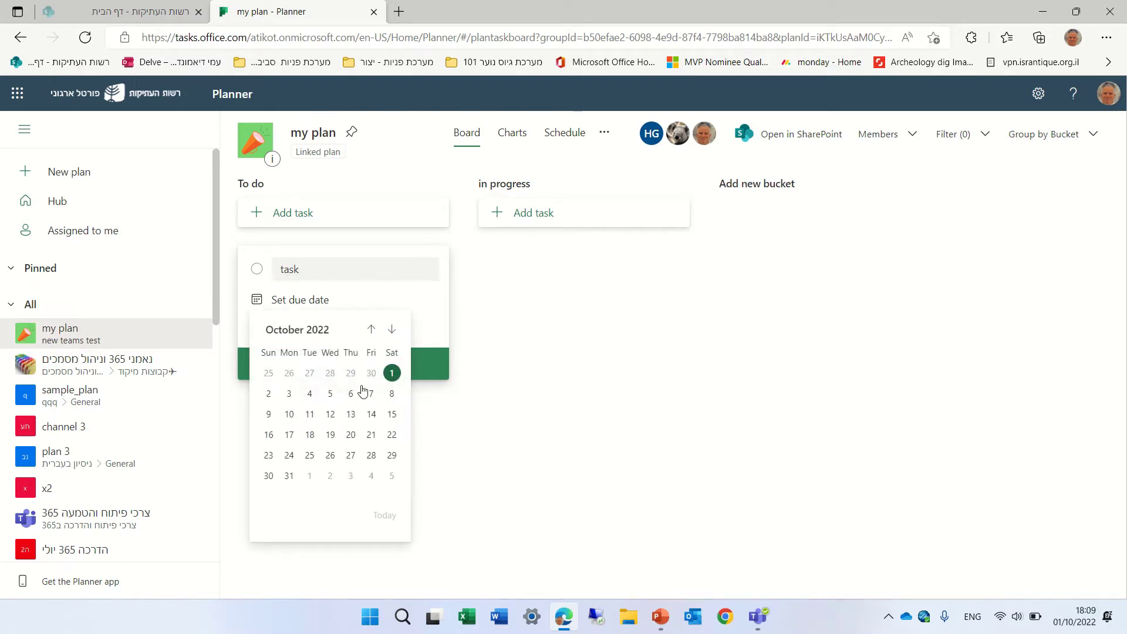
left_click(289, 394)
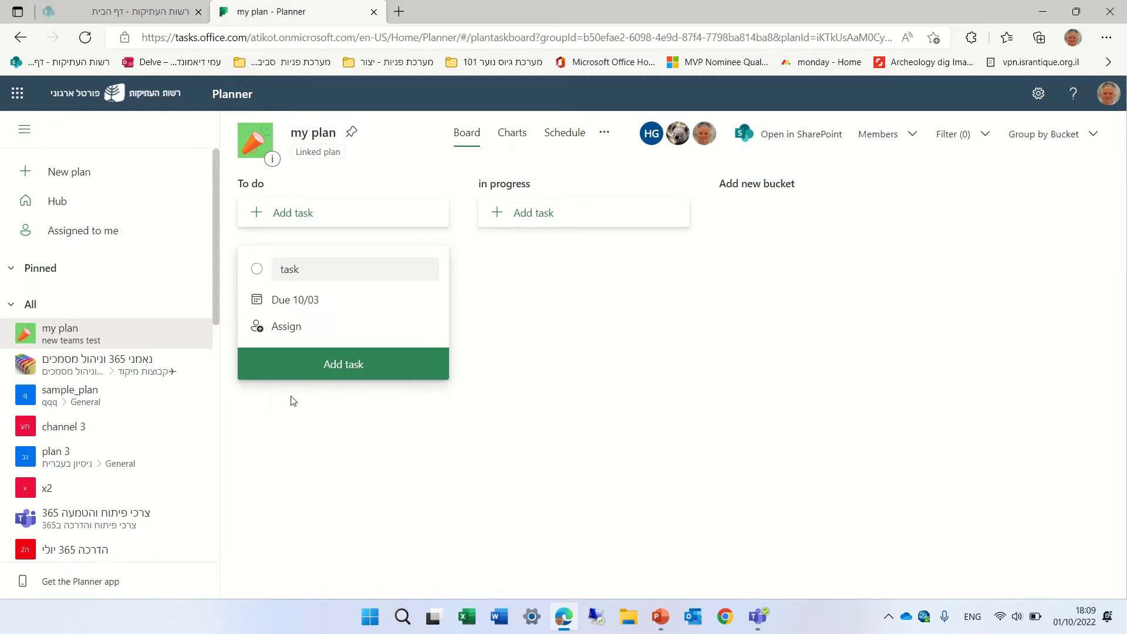
left_click(351, 358)
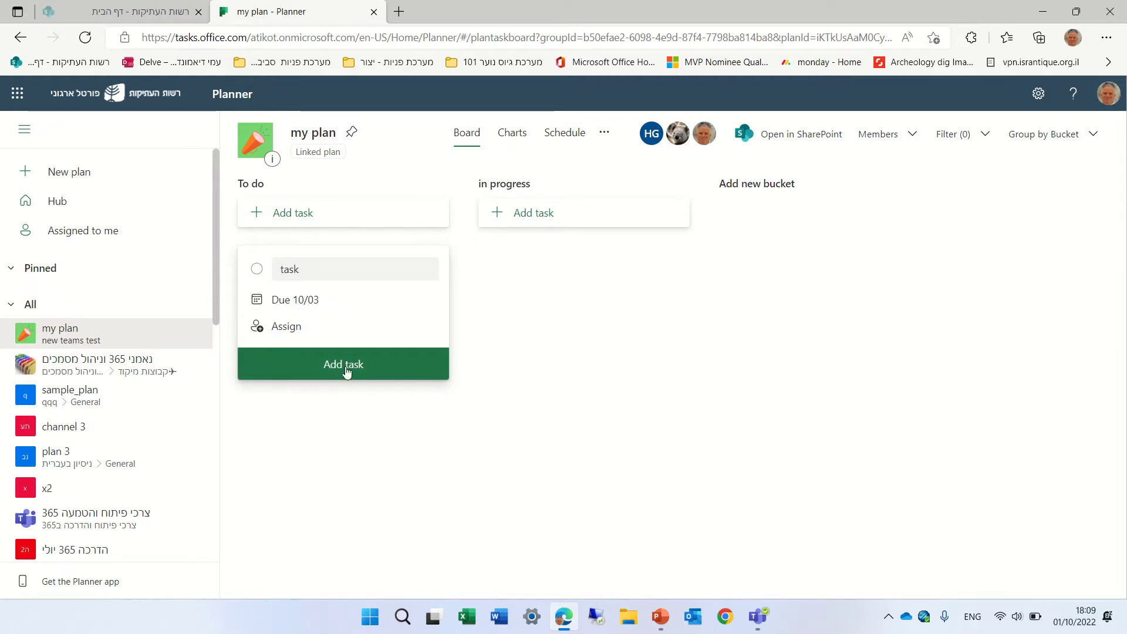
Assign the task to a plan member and add it to the To do bucket
left_click(288, 328)
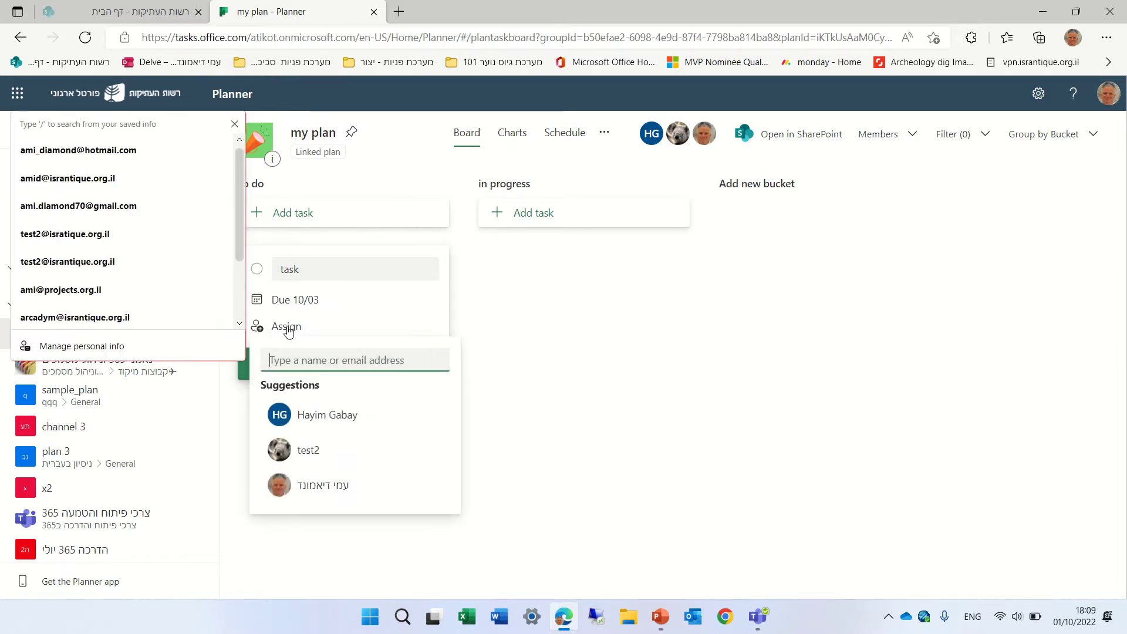
left_click(345, 480)
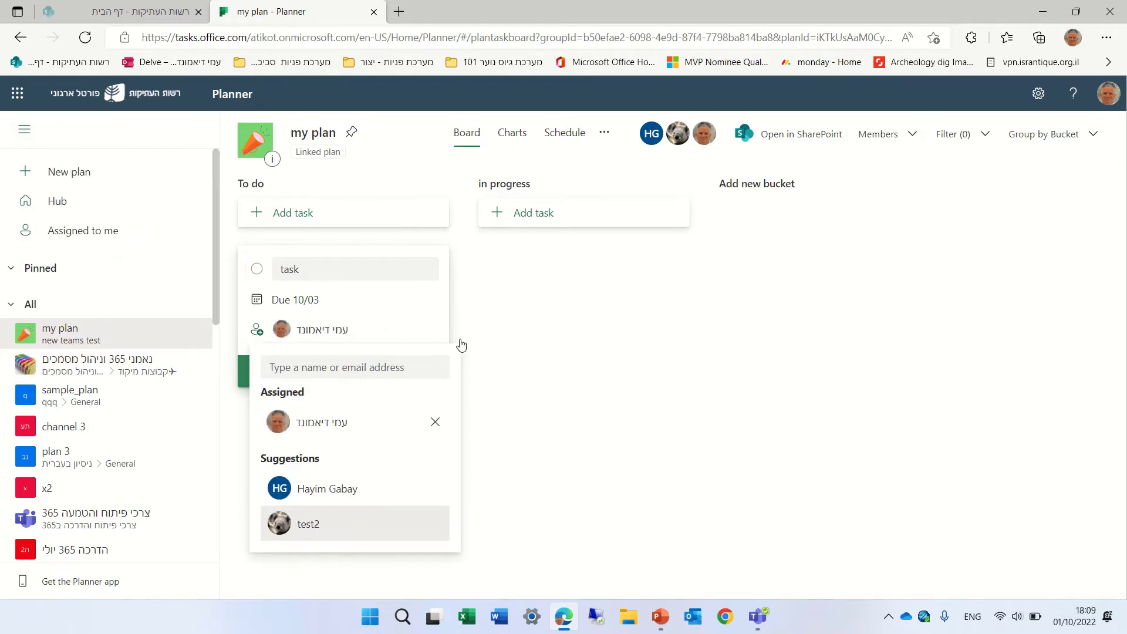
left_click(536, 322)
left_click(354, 375)
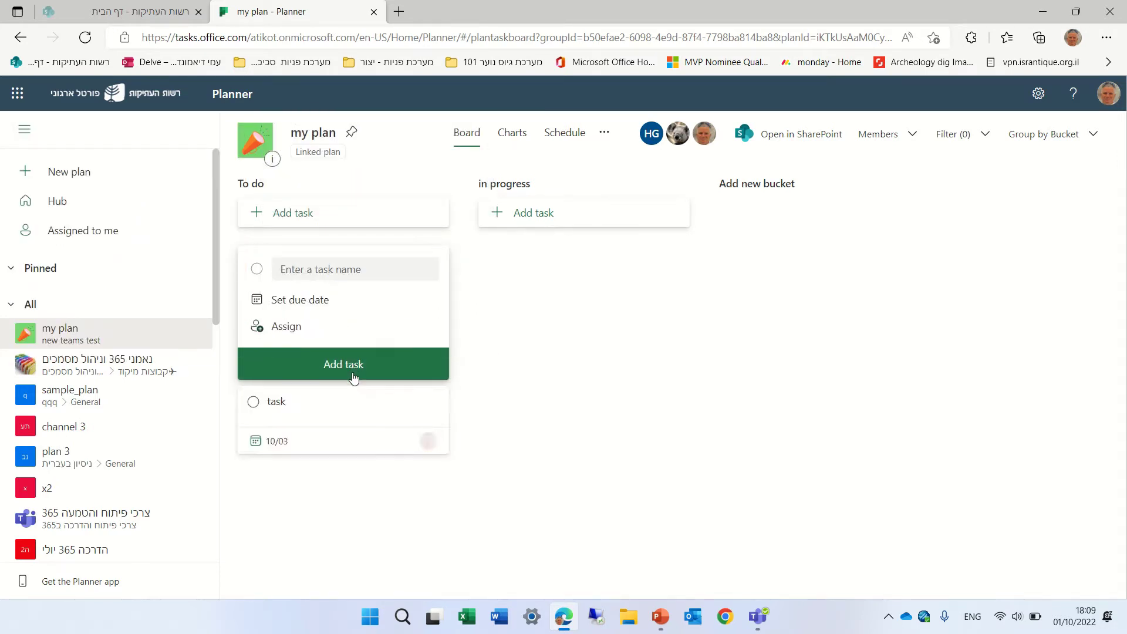
left_click(279, 403)
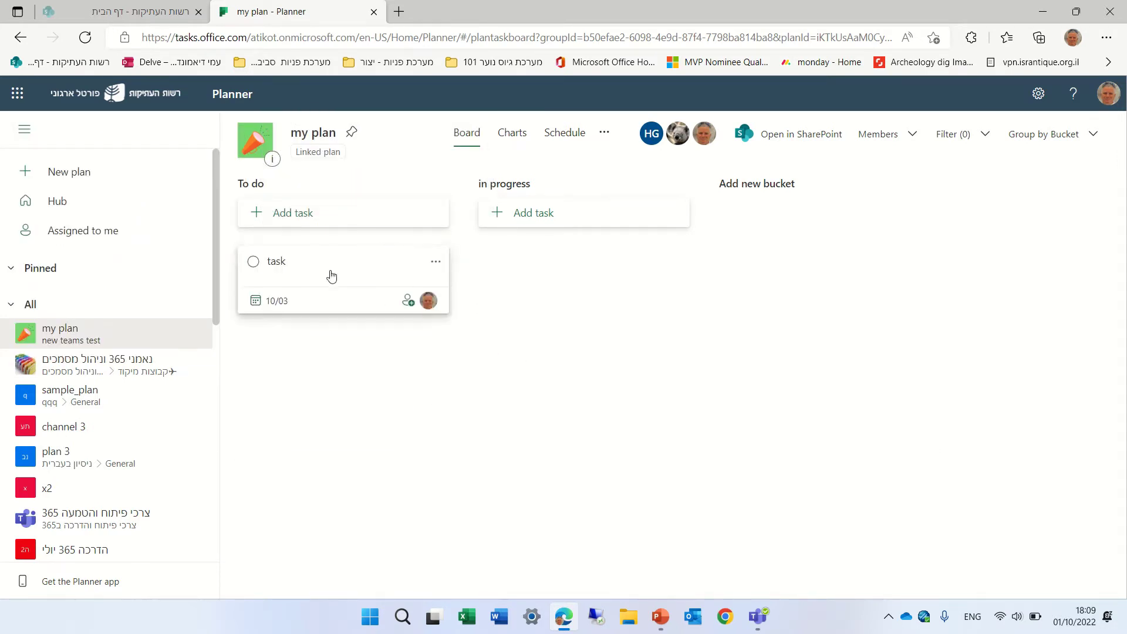
Set the task's Repeat option to Daily in its details, then close the details
left_click(278, 262)
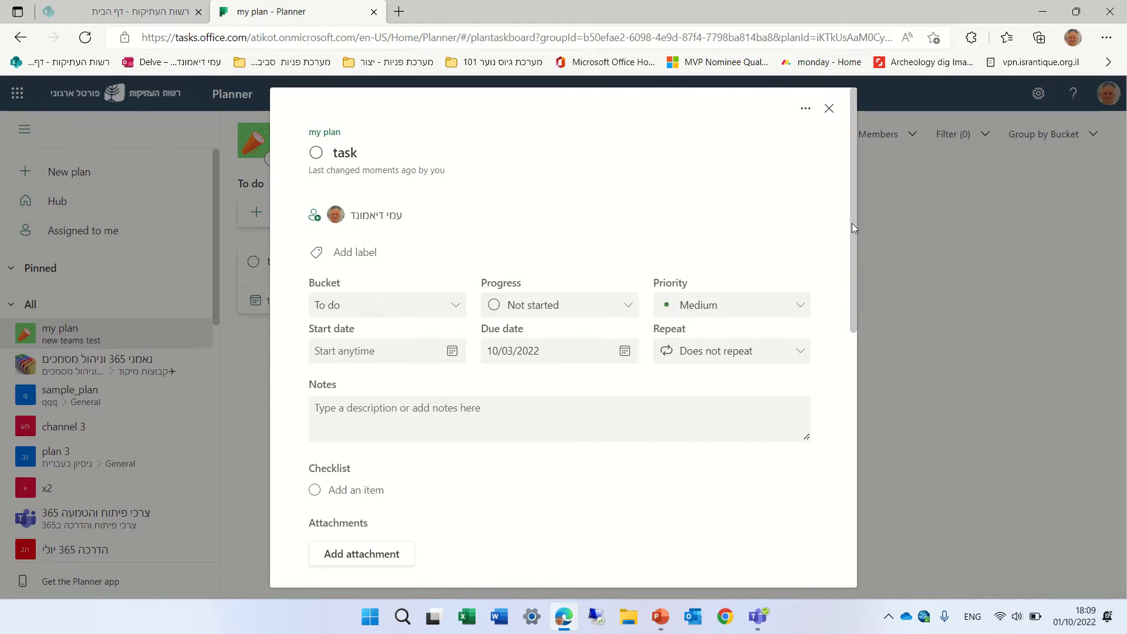
left_click(800, 353)
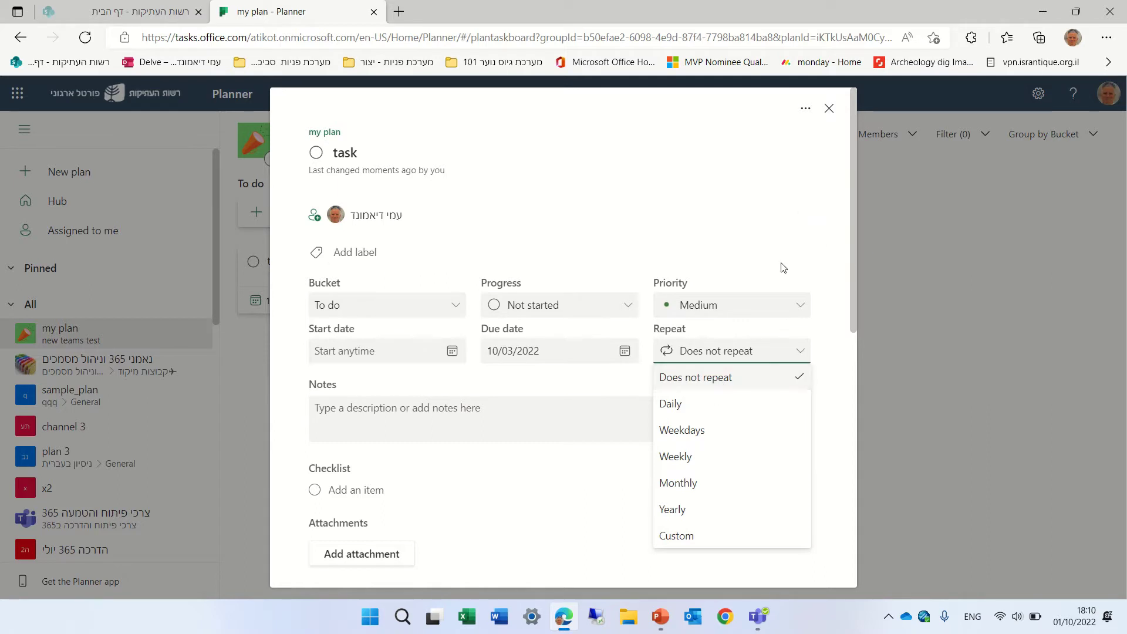
left_click(738, 407)
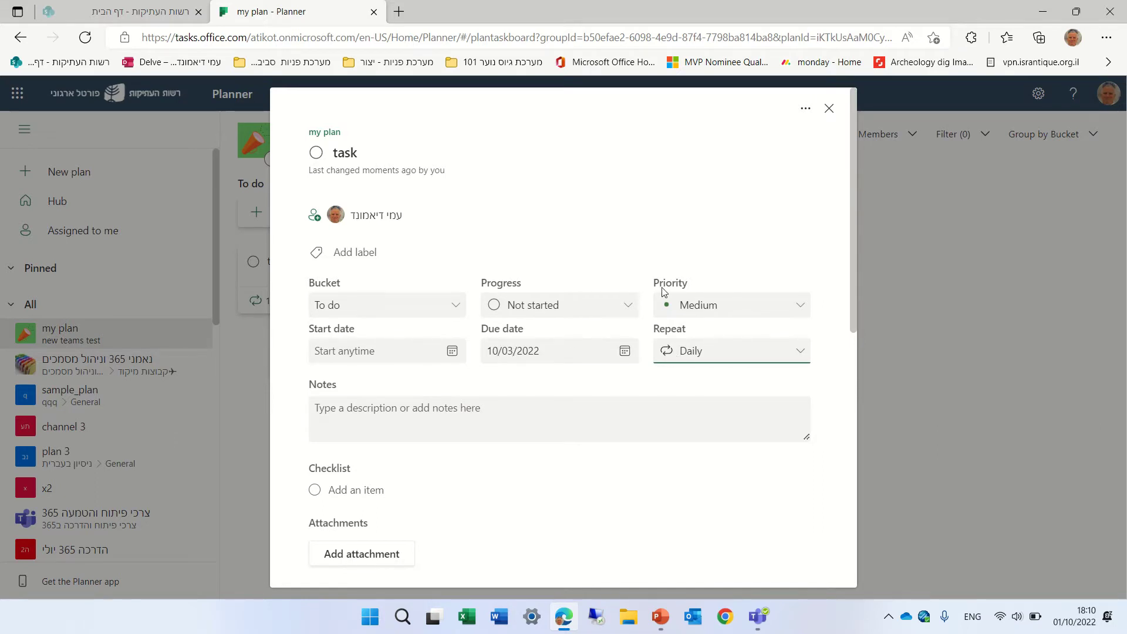
left_click(829, 109)
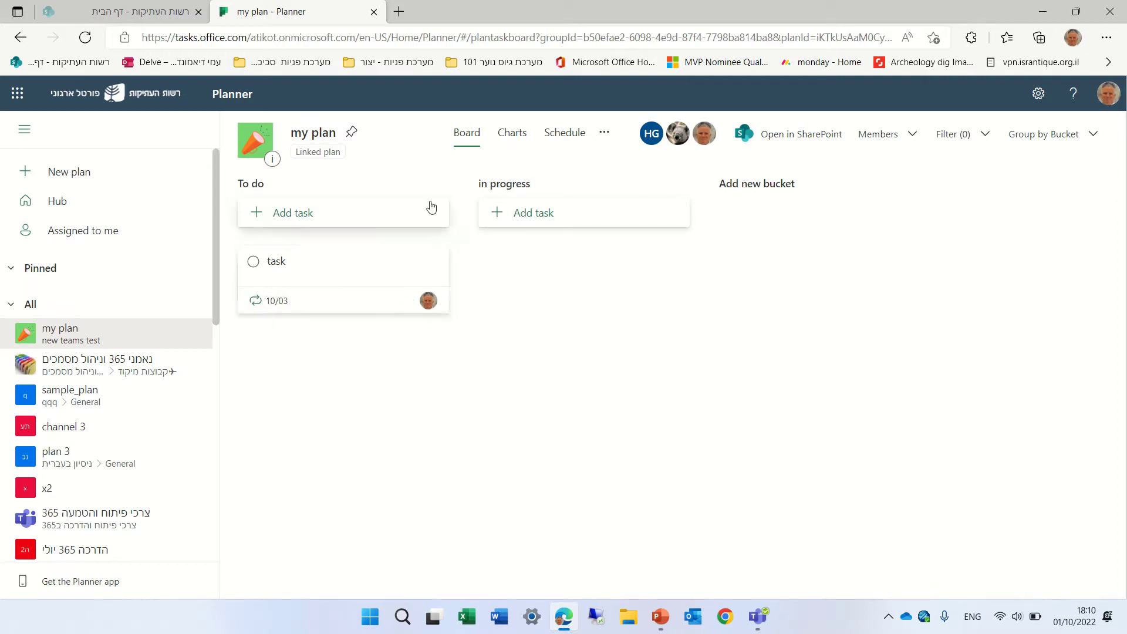
View the Schedule calendar from October 2022 through January 2023 and back to October
left_click(565, 134)
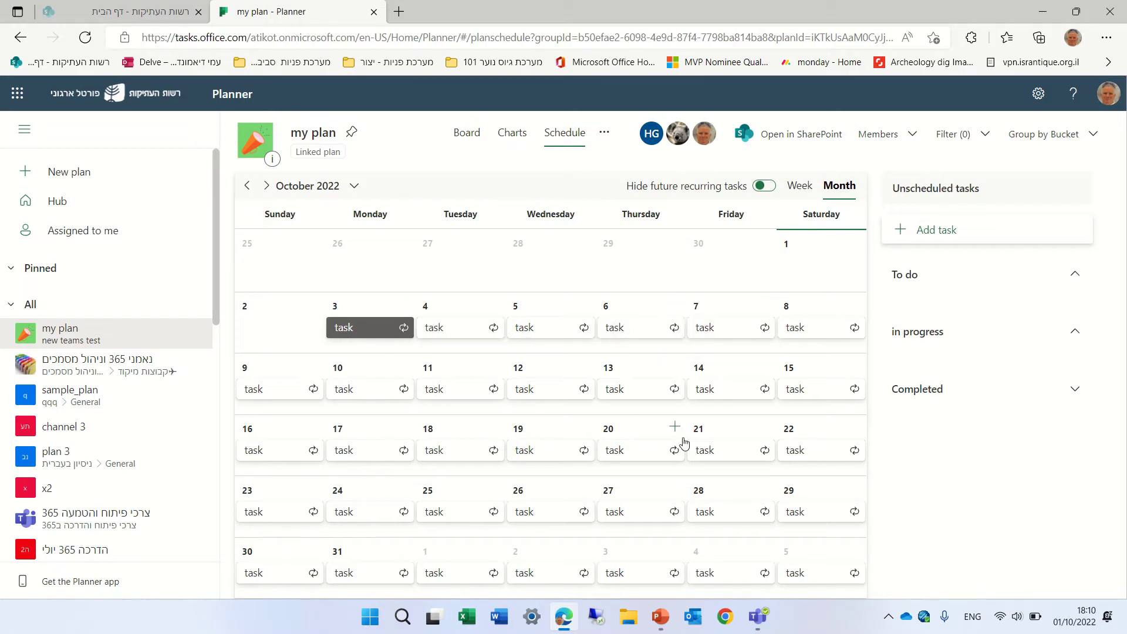
left_click(267, 186)
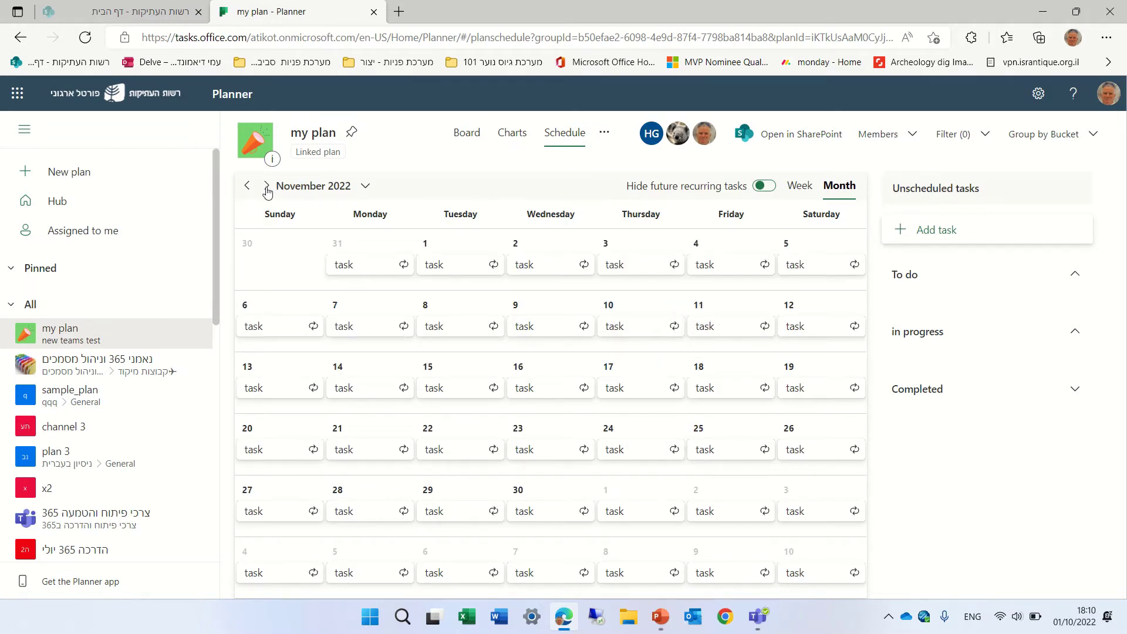
left_click(267, 186)
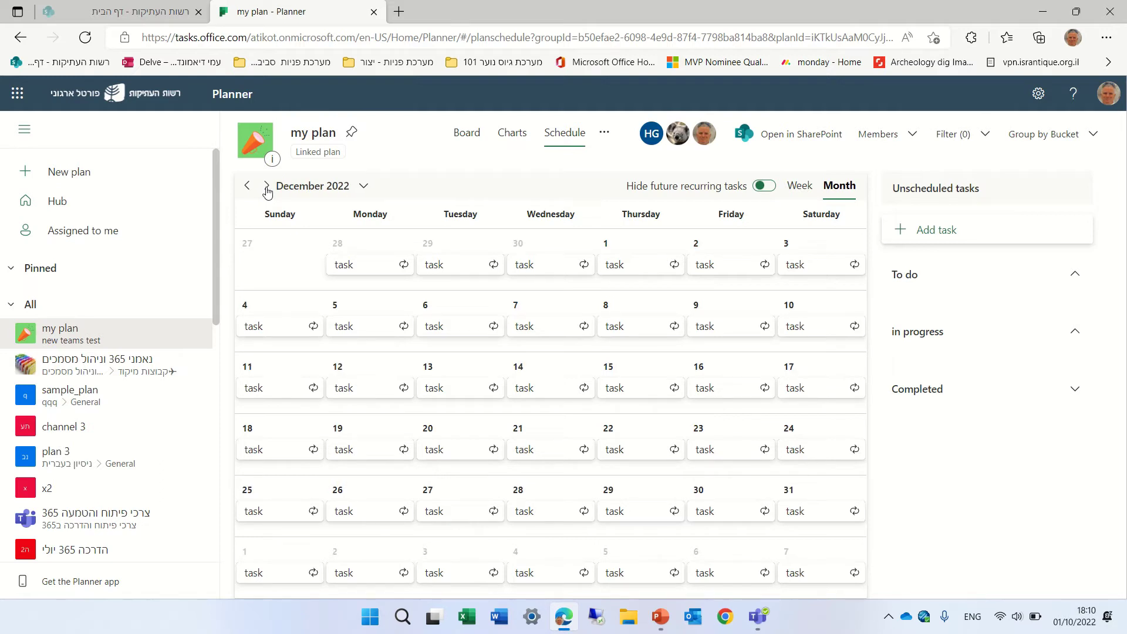
left_click(267, 186)
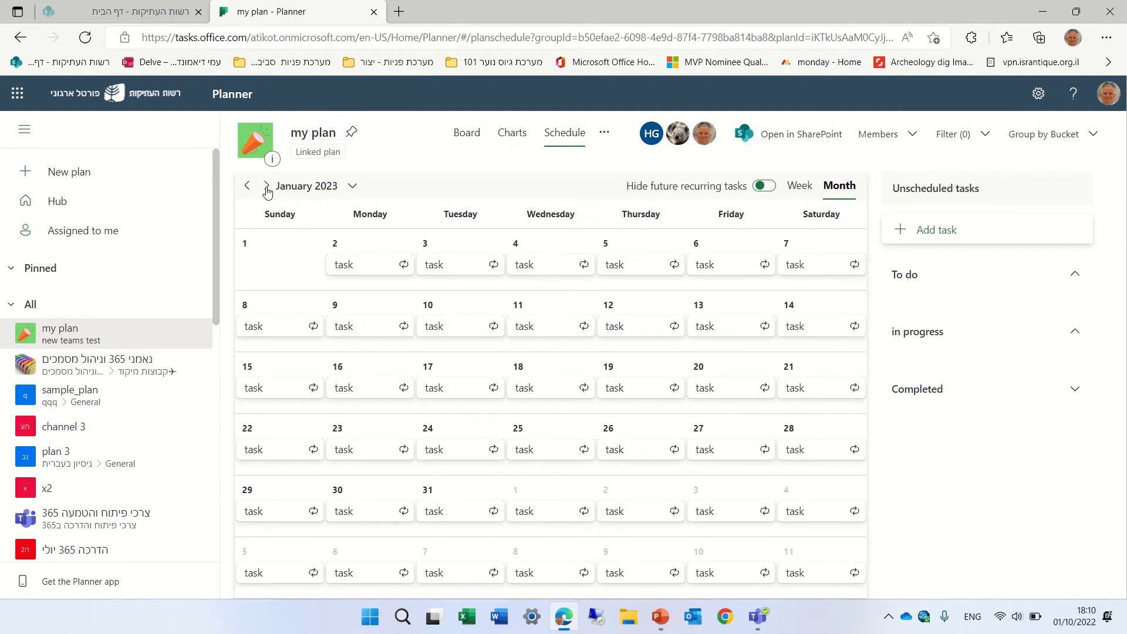
left_click(247, 187)
left_click(247, 186)
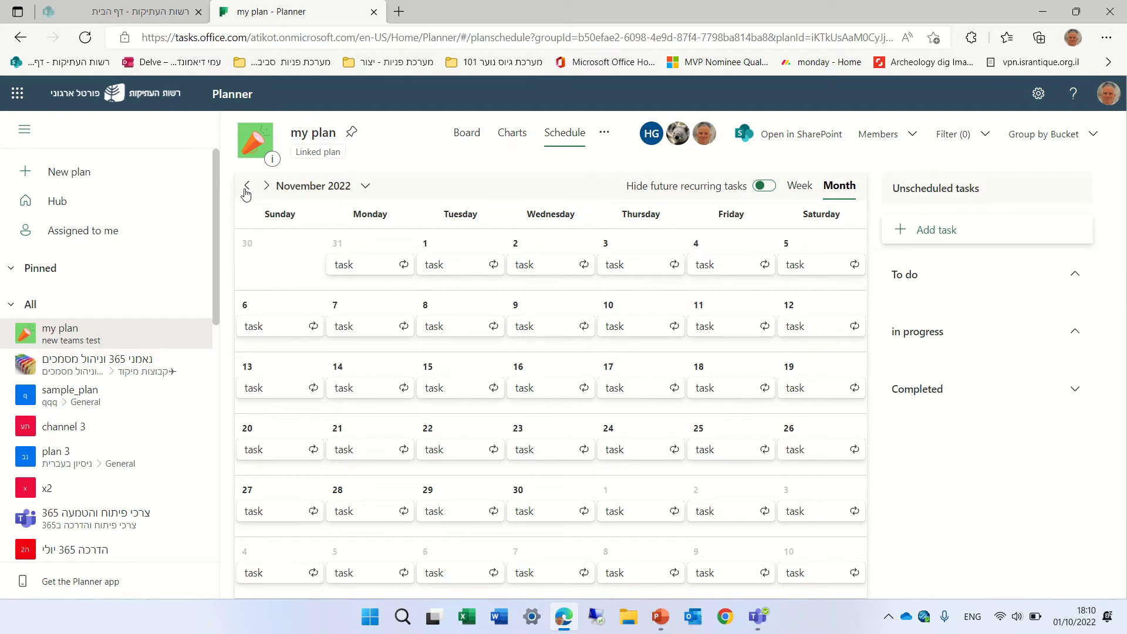
left_click(247, 187)
On the Board, complete three occurrences of the daily task so the next is due 10/06
left_click(473, 132)
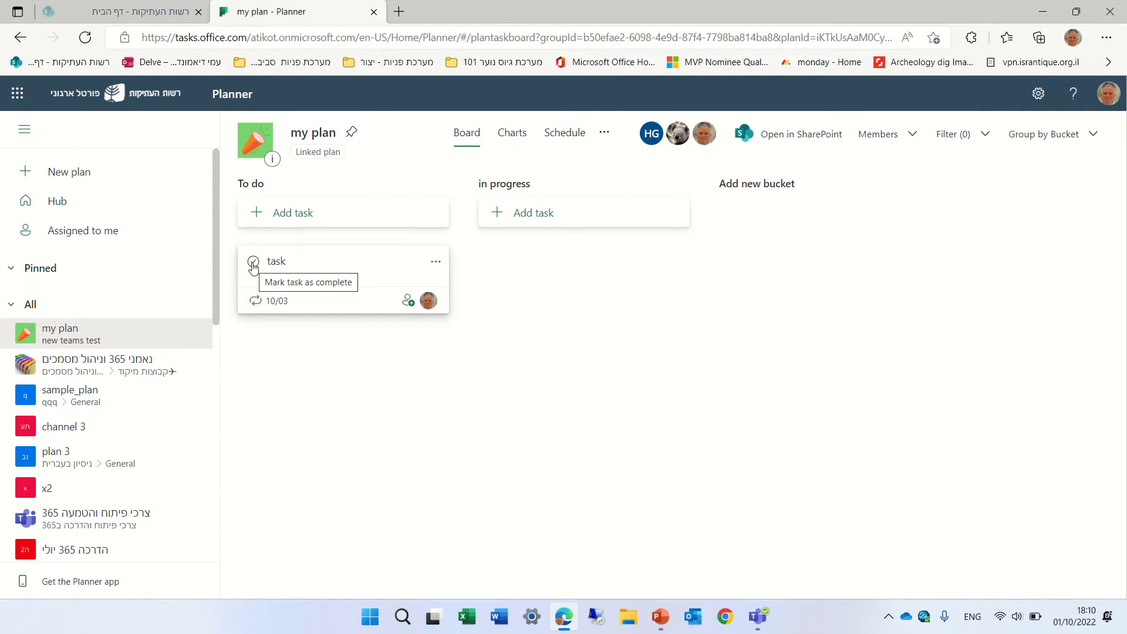
left_click(253, 263)
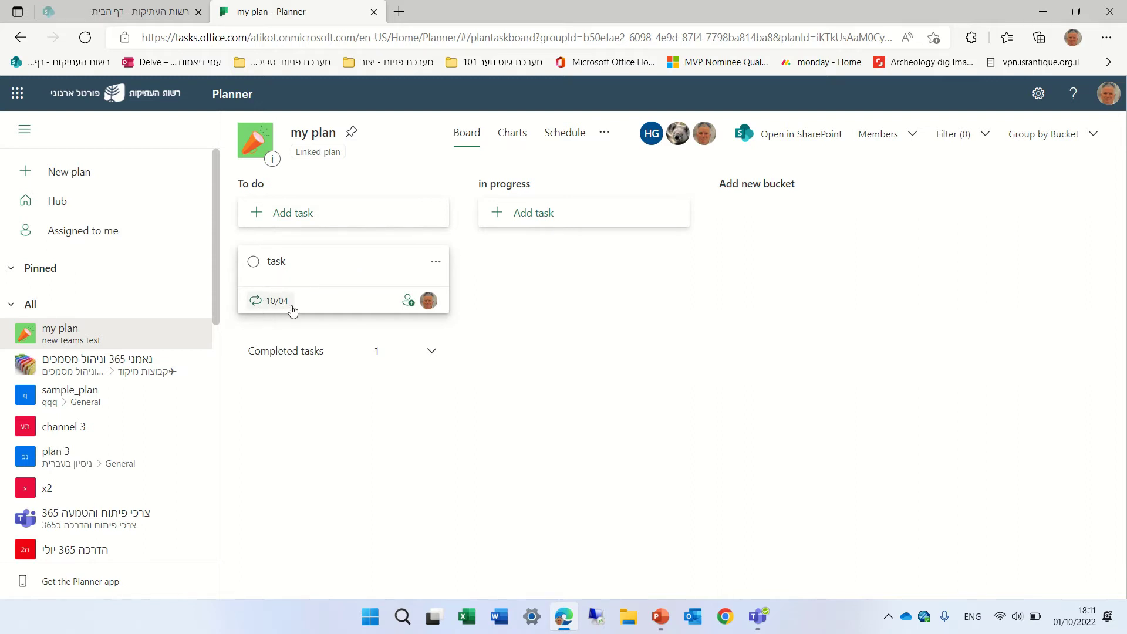
left_click(252, 268)
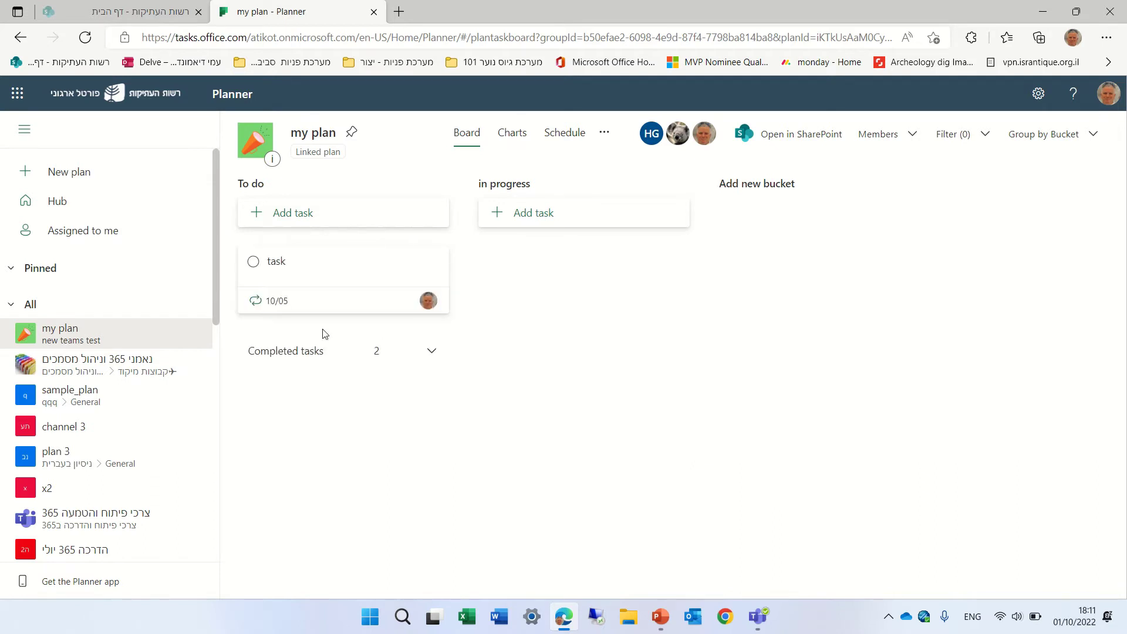
left_click(259, 268)
Delete the task with 'This and all future tasks in series' selected
mouse_move(368, 277)
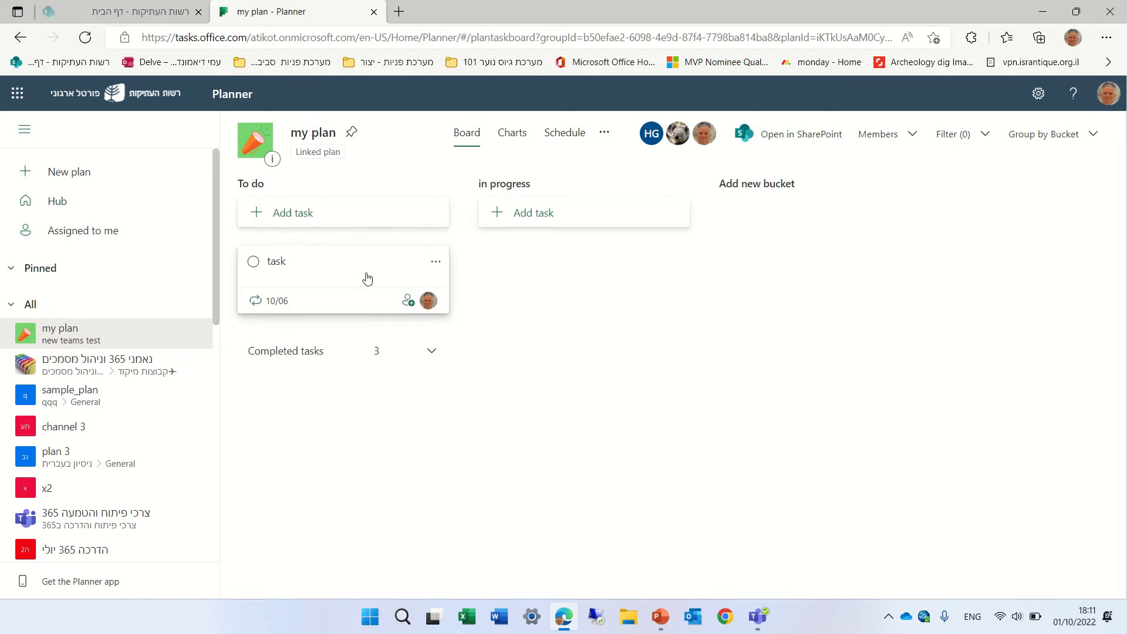
left_click(436, 263)
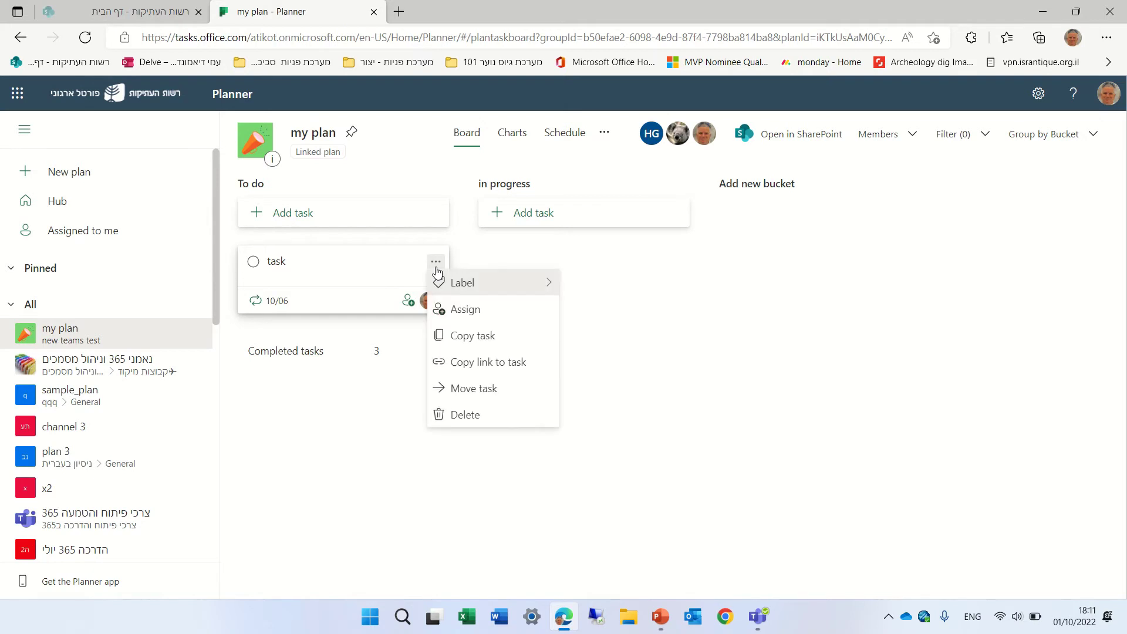
left_click(486, 418)
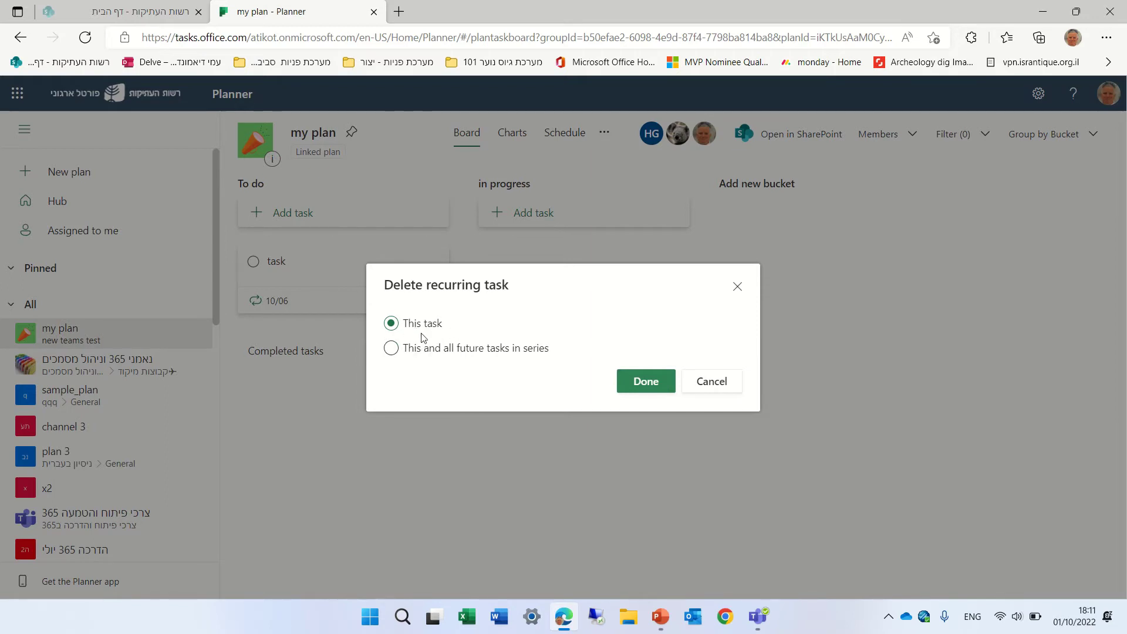
left_click(393, 352)
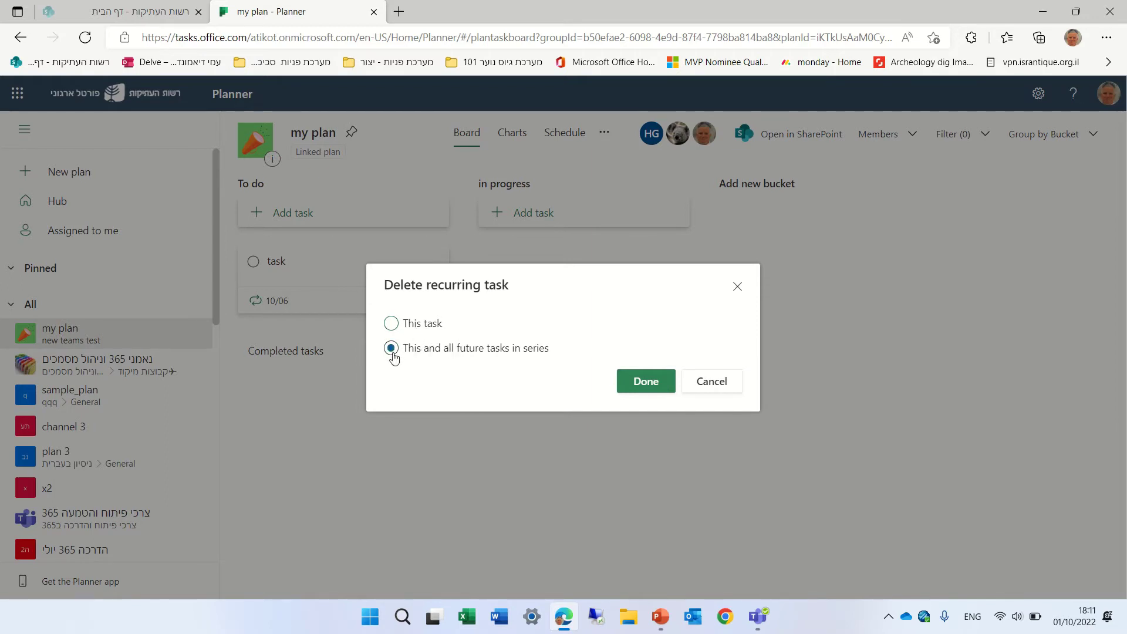
left_click(645, 383)
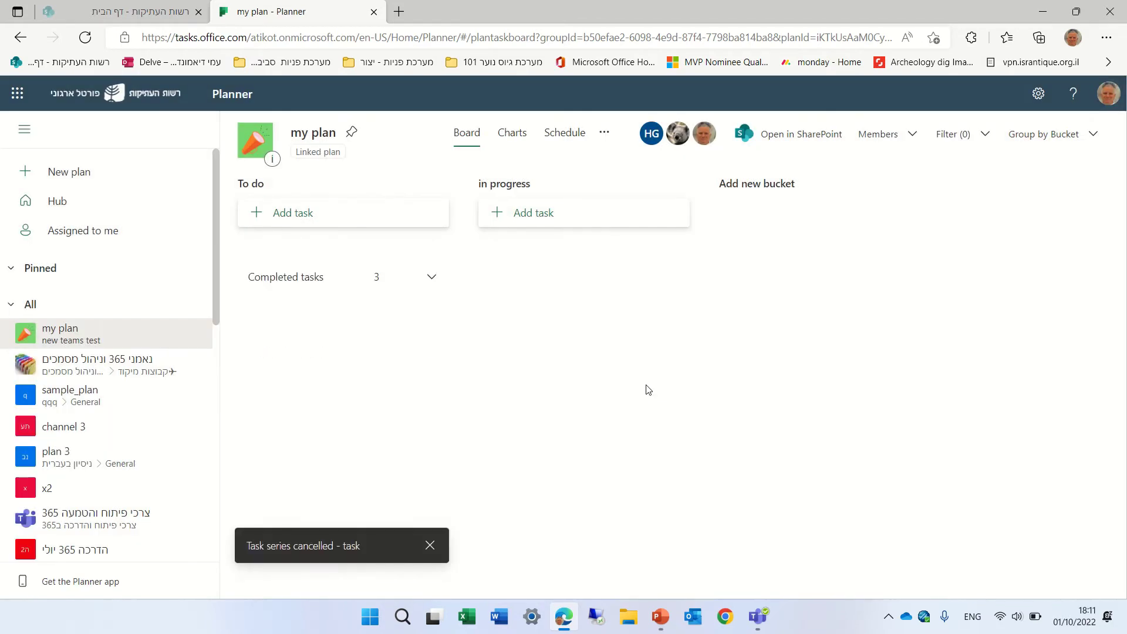
Check the Schedule, then on the Board expand the three Completed tasks
left_click(571, 135)
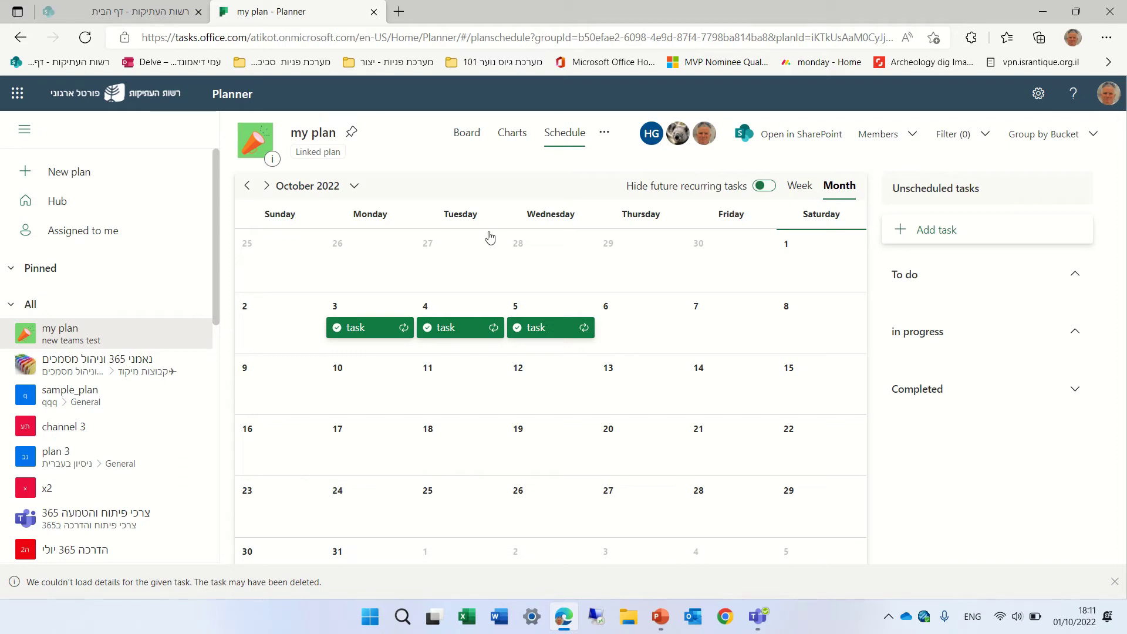
left_click(467, 133)
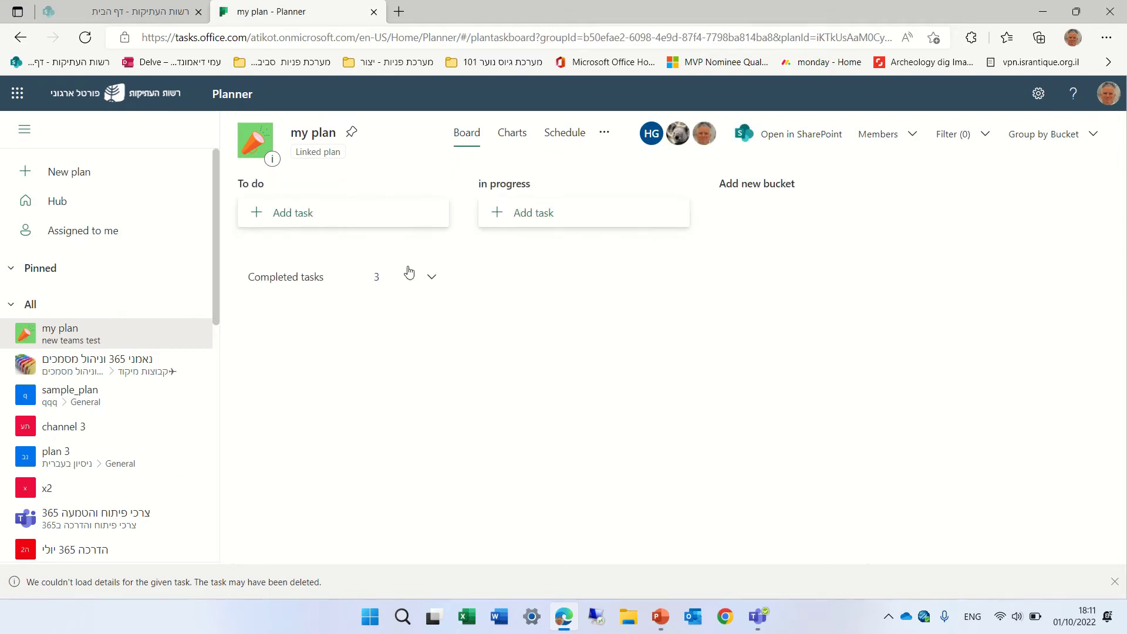
left_click(428, 279)
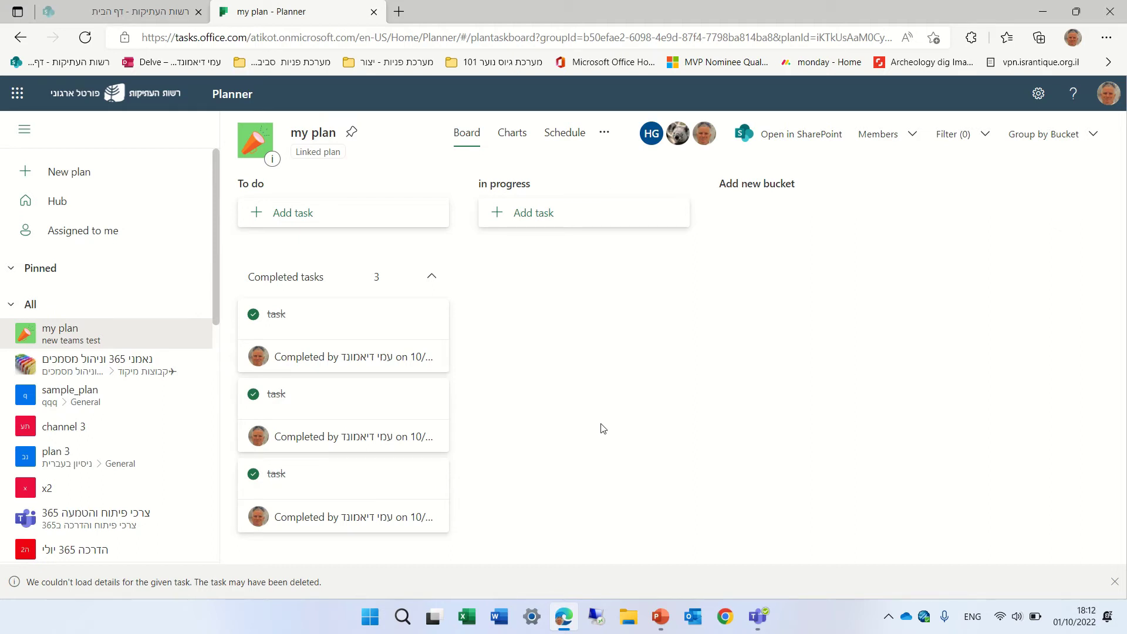
Start task2 in the in progress bucket with a due date of October 12
left_click(552, 217)
type("task2")
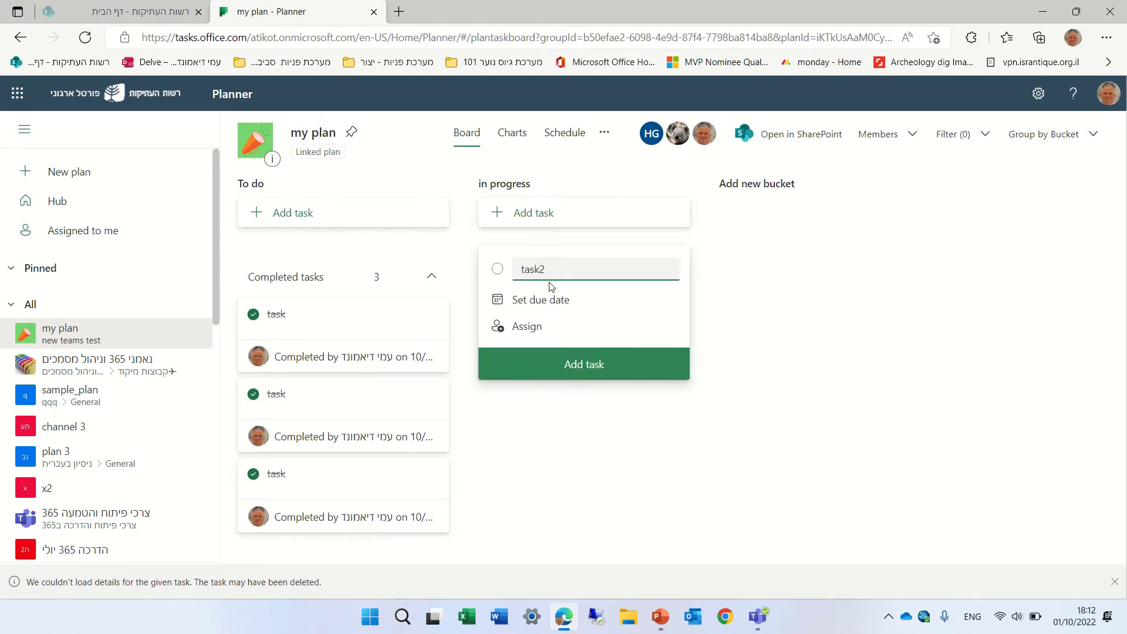
left_click(550, 303)
left_click(572, 411)
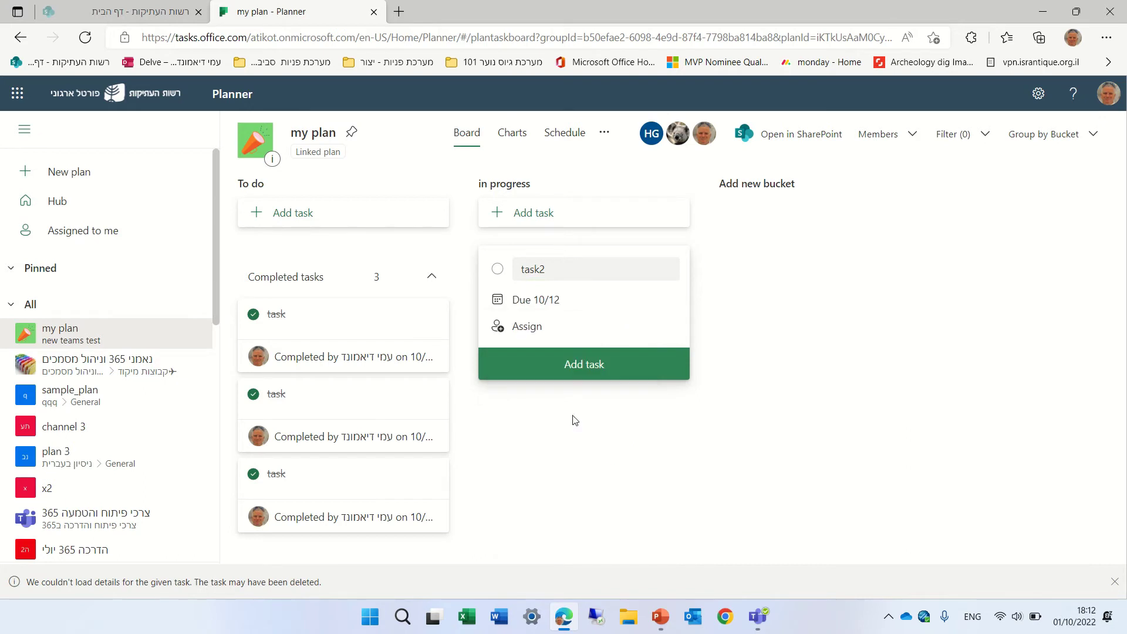
Create task2, open its Custom repeat settings, and try the Repeat every spin arrows
left_click(549, 376)
left_click(823, 336)
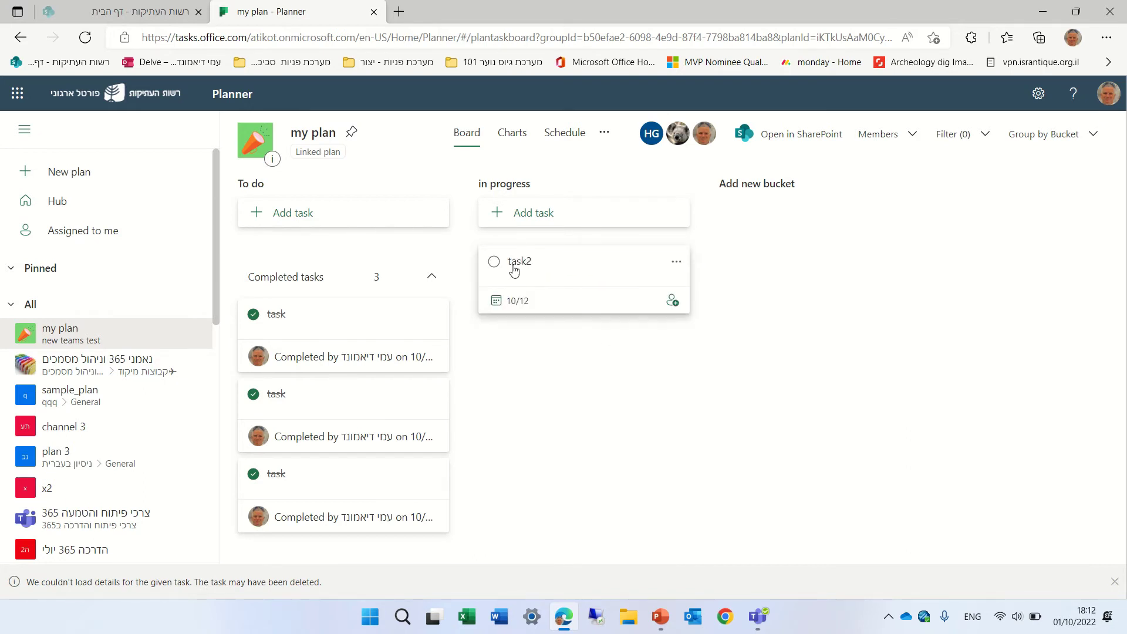
left_click(514, 270)
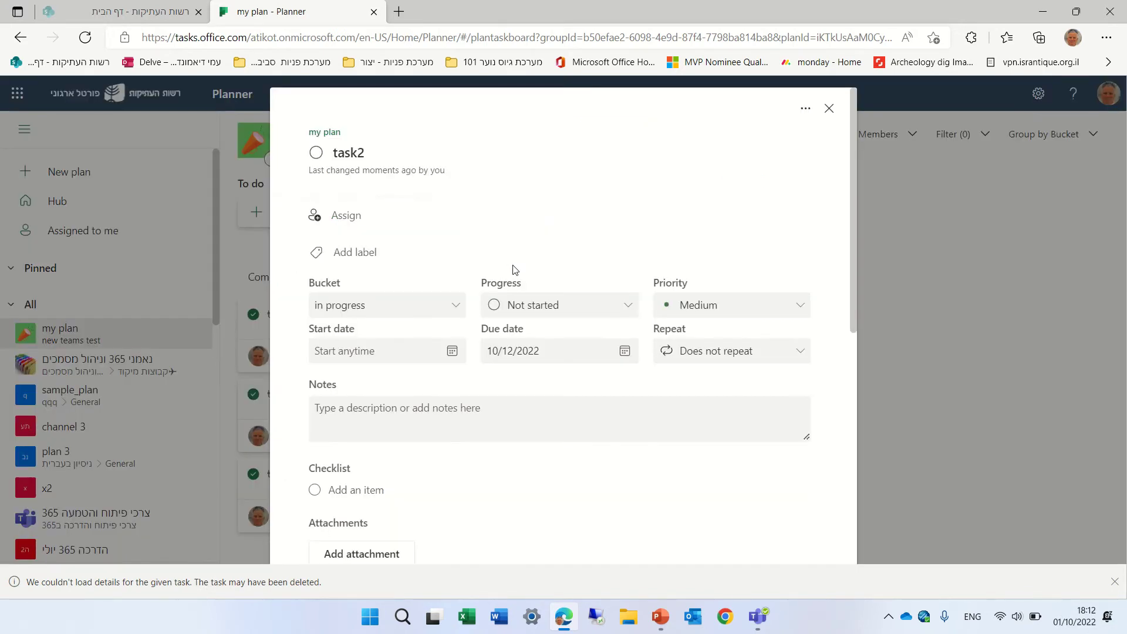
left_click(795, 352)
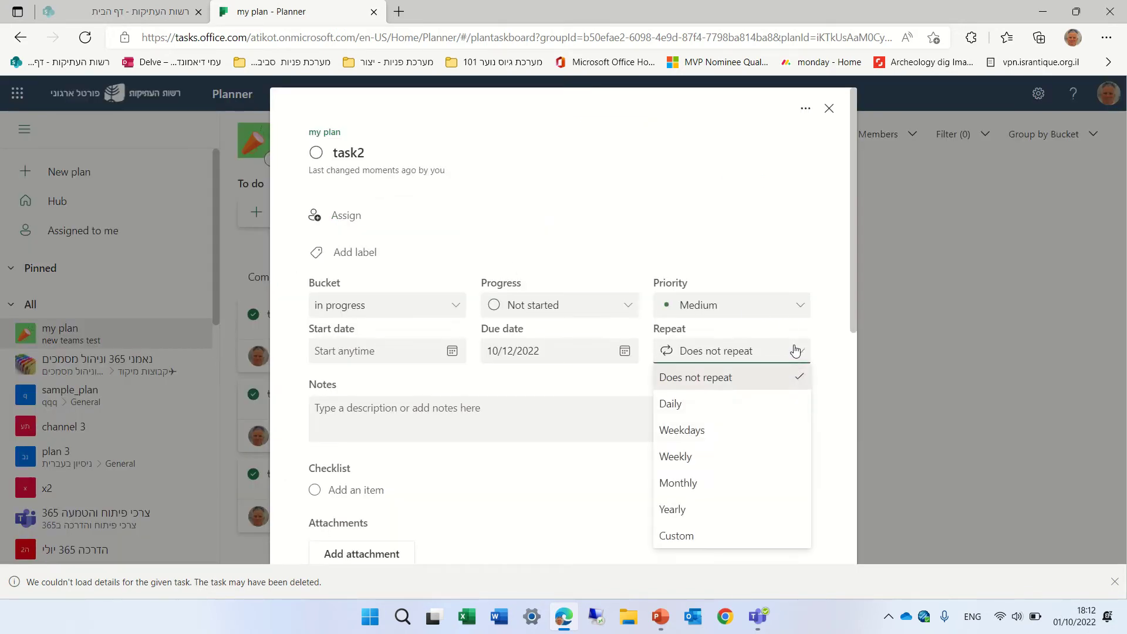
left_click(702, 536)
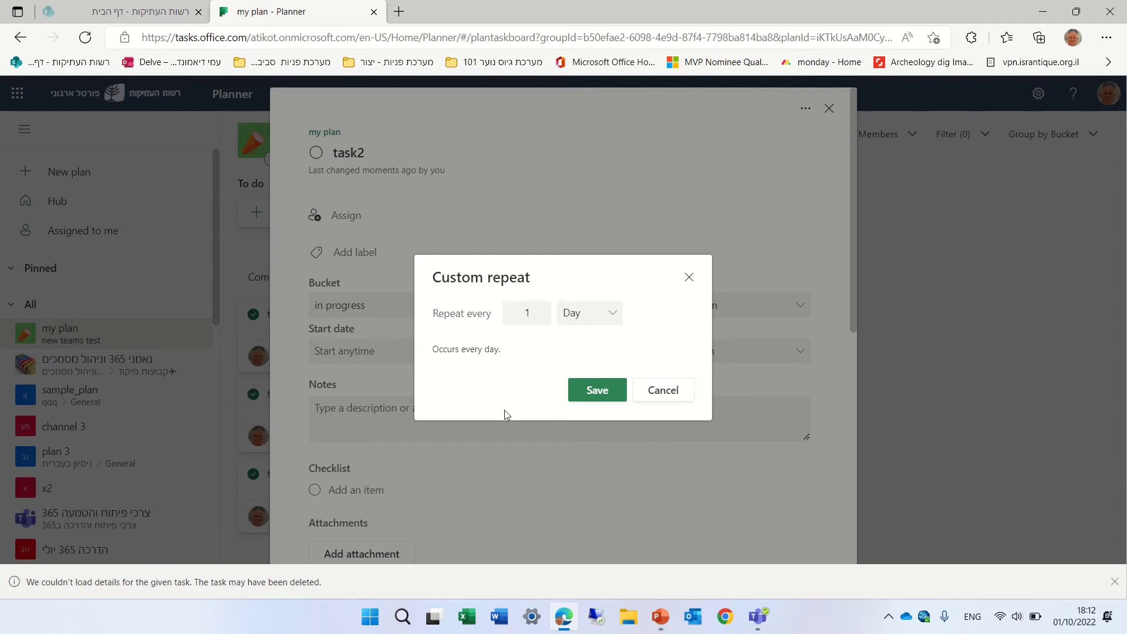
left_click(544, 309)
left_click(544, 310)
Change the custom repeat unit from Day to Week
left_click(544, 320)
left_click(589, 322)
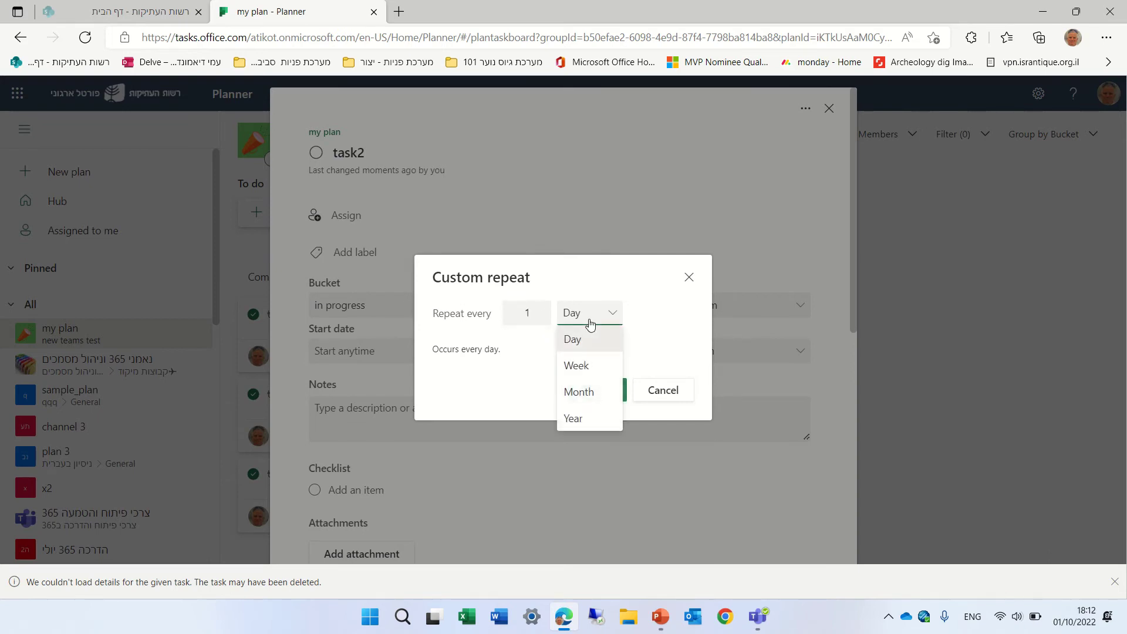
left_click(612, 368)
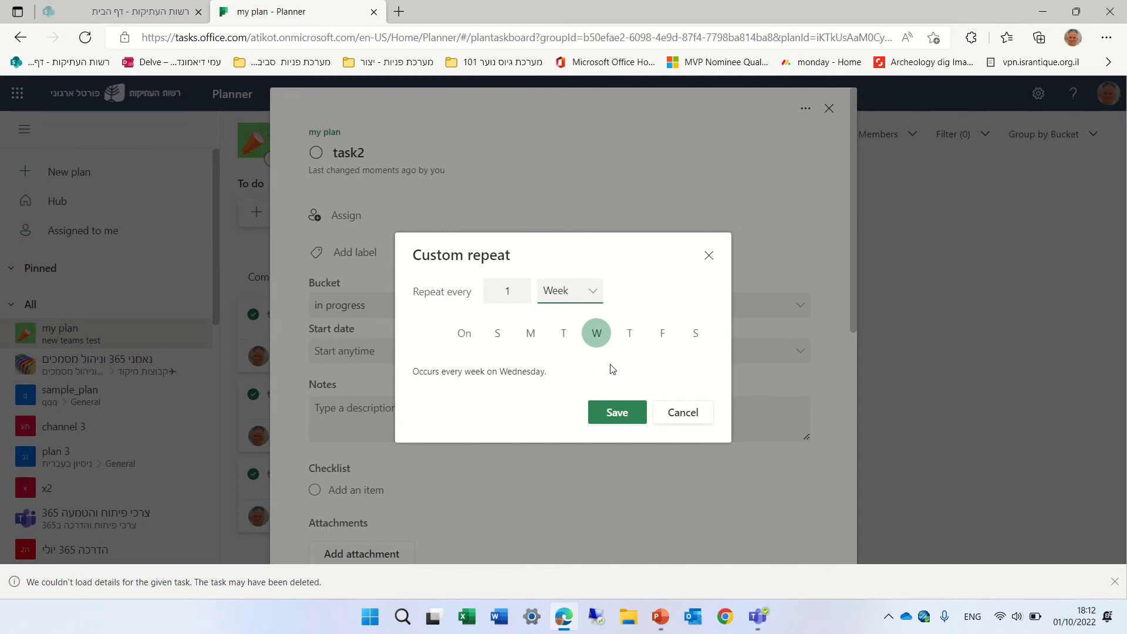
Toggle the Sunday, Wednesday and Thursday buttons, then switch the unit to Month on day 12
left_click(599, 341)
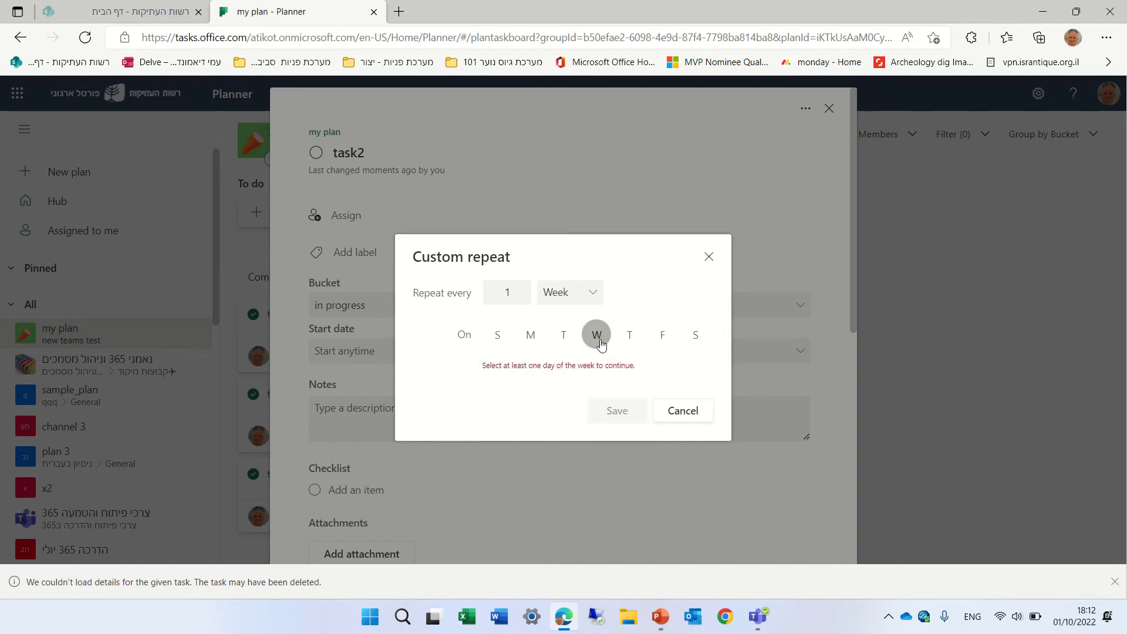
left_click(498, 334)
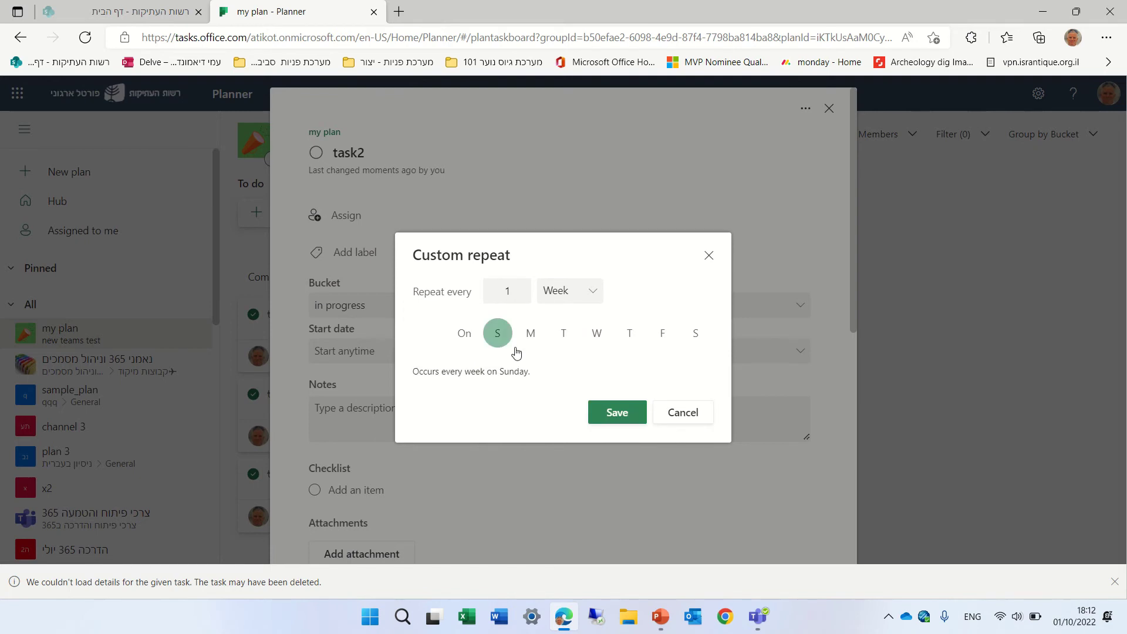
left_click(592, 341)
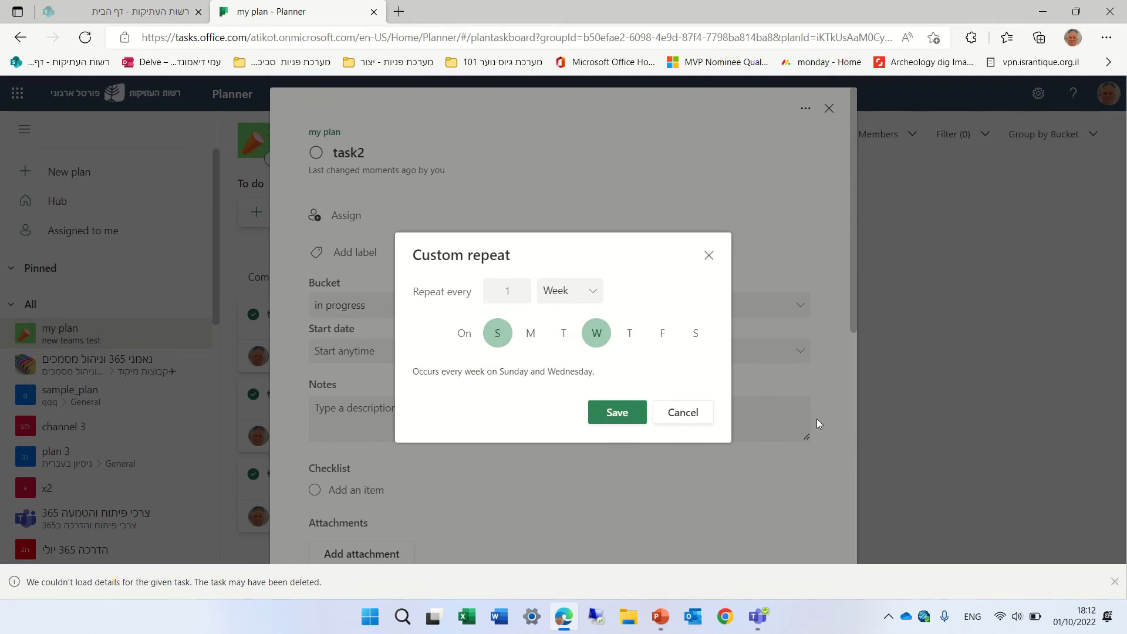
left_click(637, 343)
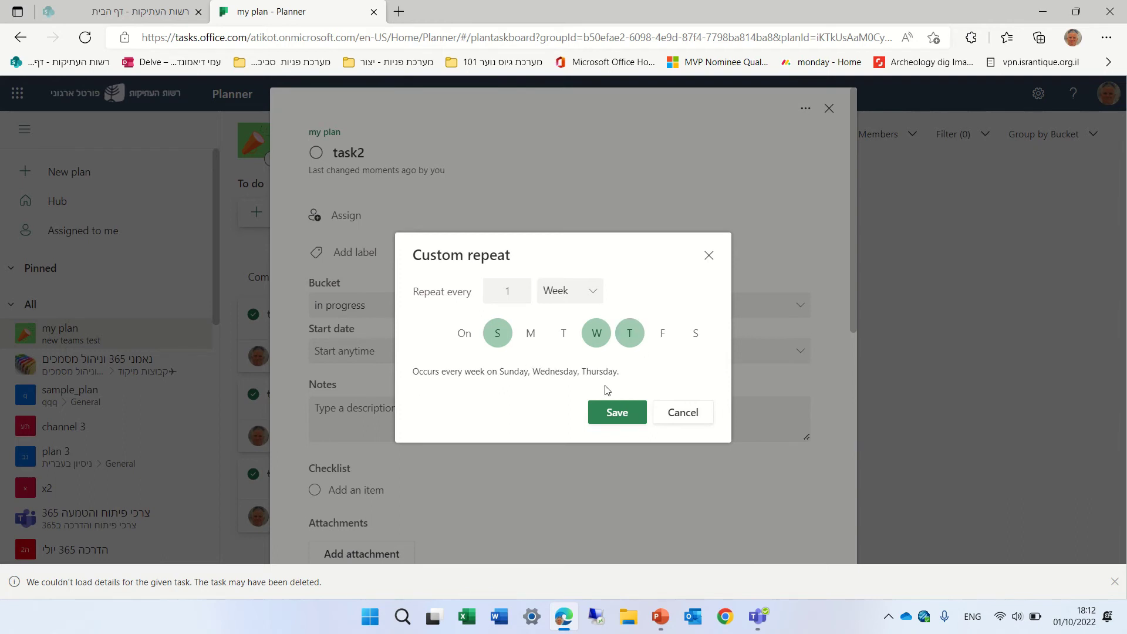
left_click(631, 338)
left_click(590, 332)
left_click(584, 292)
left_click(585, 370)
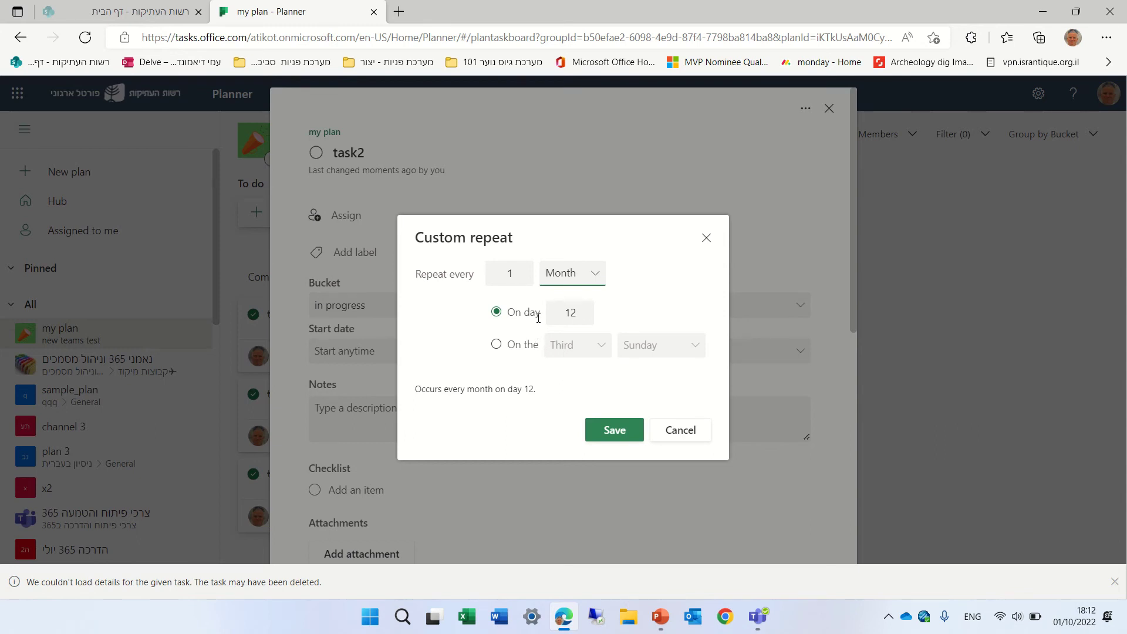
Try monthly day 11, then switch to the 'On the' option with the First week
left_click(572, 313)
left_click(588, 321)
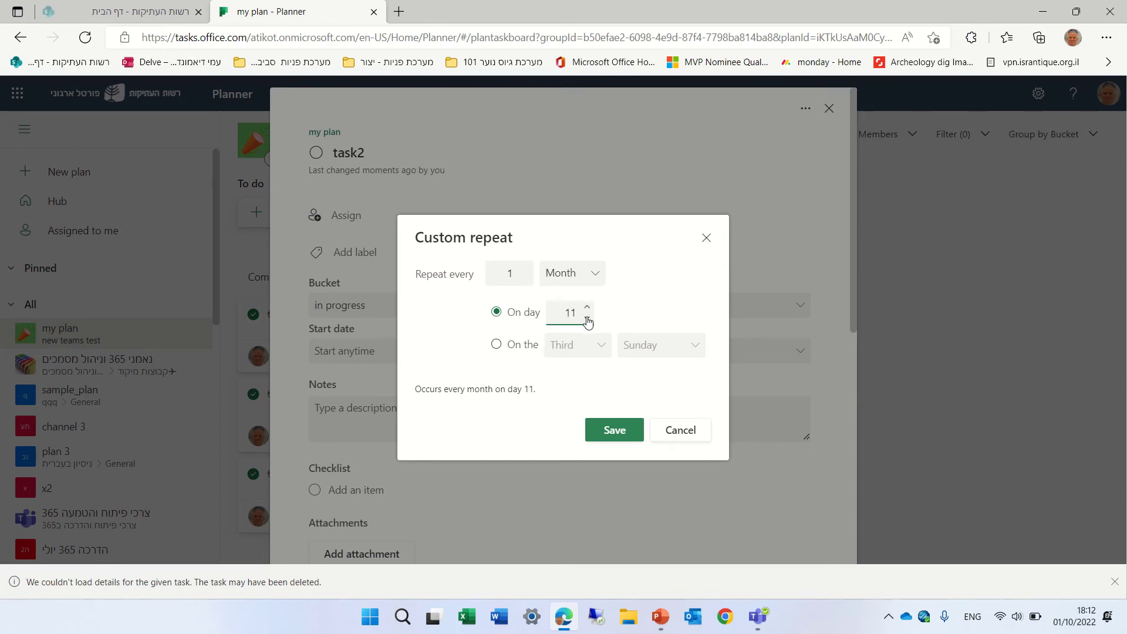
left_click(497, 347)
left_click(600, 353)
left_click(585, 374)
Change the week-of-month to Last, keeping Sunday as the weekday
left_click(697, 352)
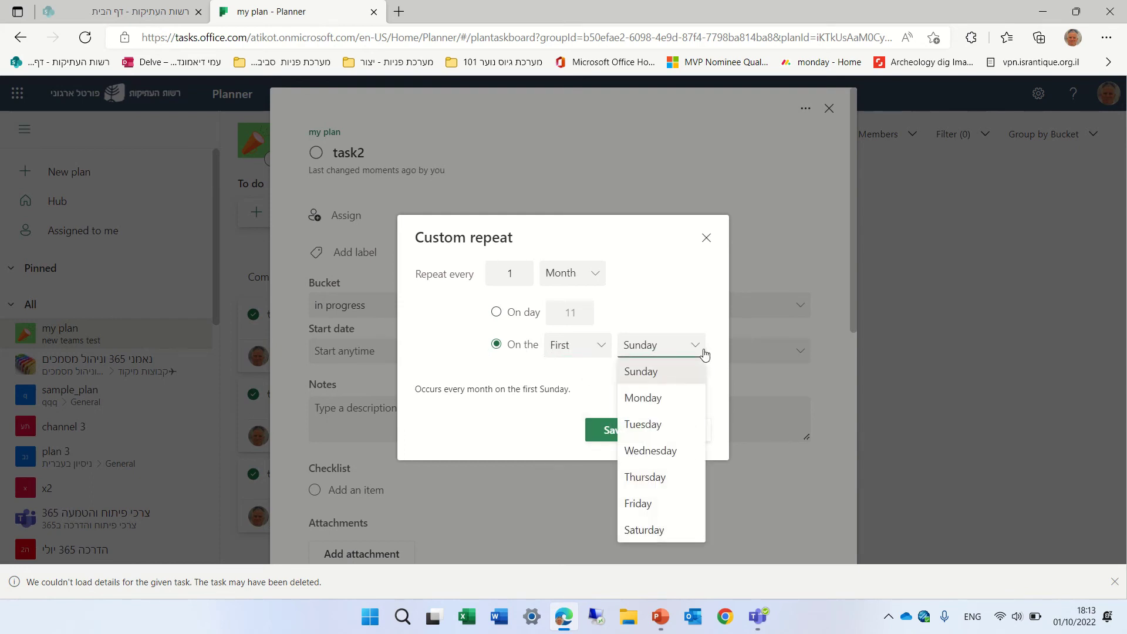
left_click(597, 352)
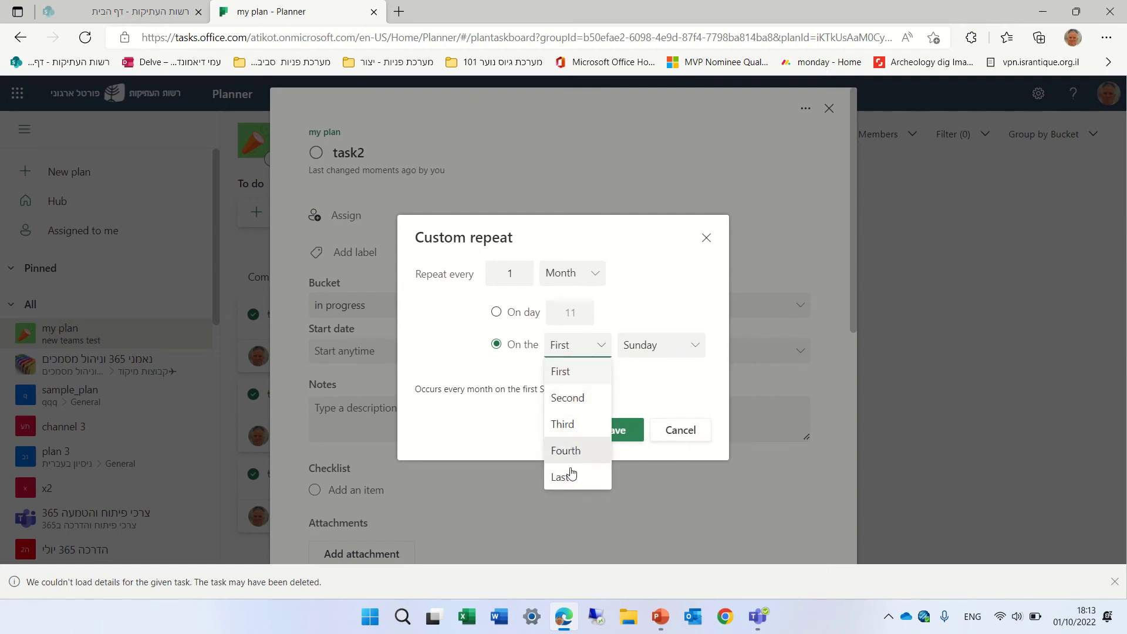
left_click(562, 478)
left_click(686, 350)
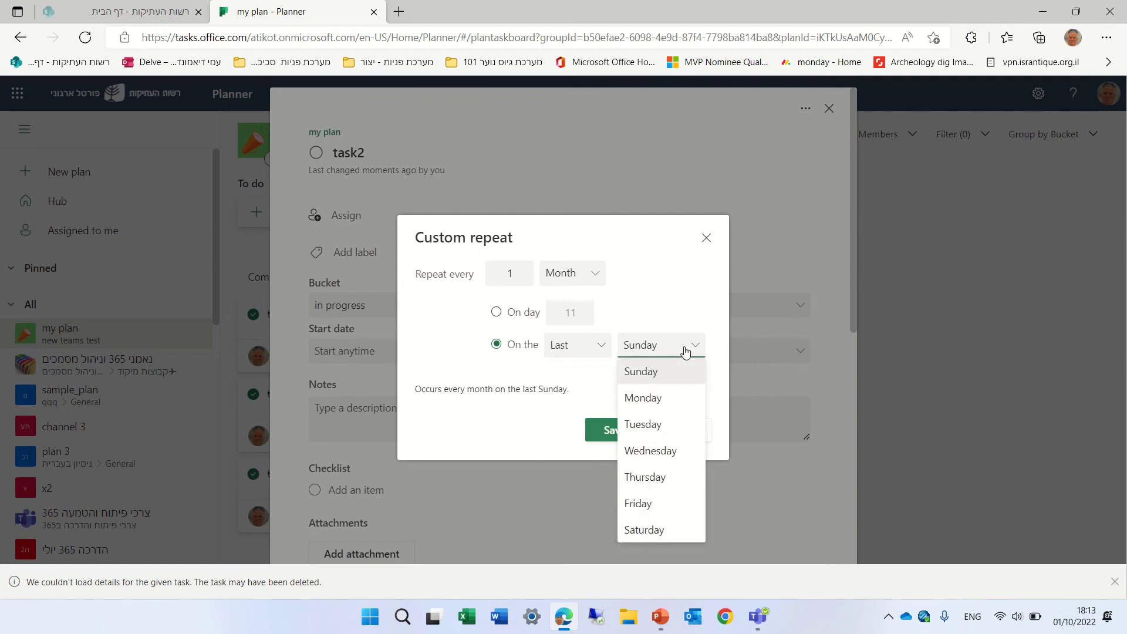
left_click(669, 299)
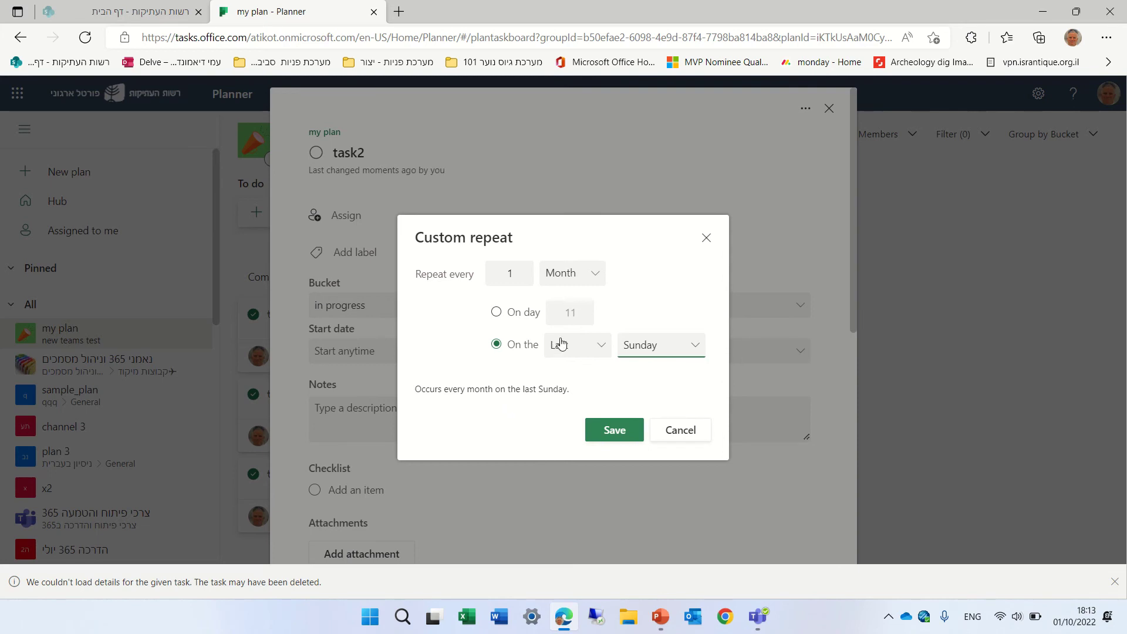
Switch to a yearly repeat on the first Sunday of October
left_click(596, 277)
left_click(579, 381)
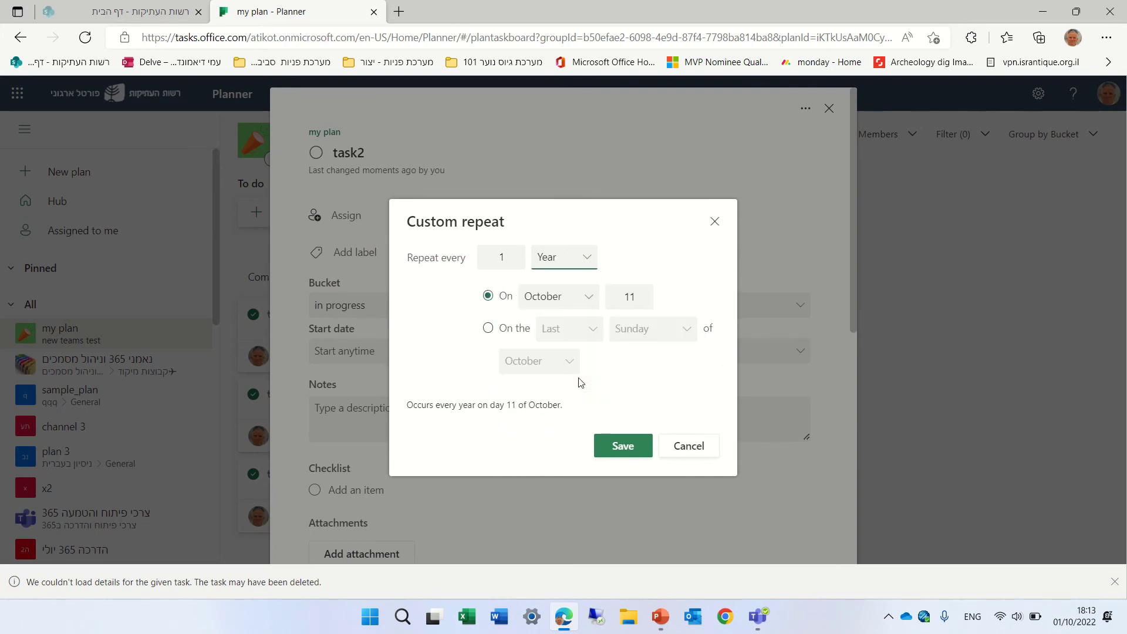
left_click(589, 299)
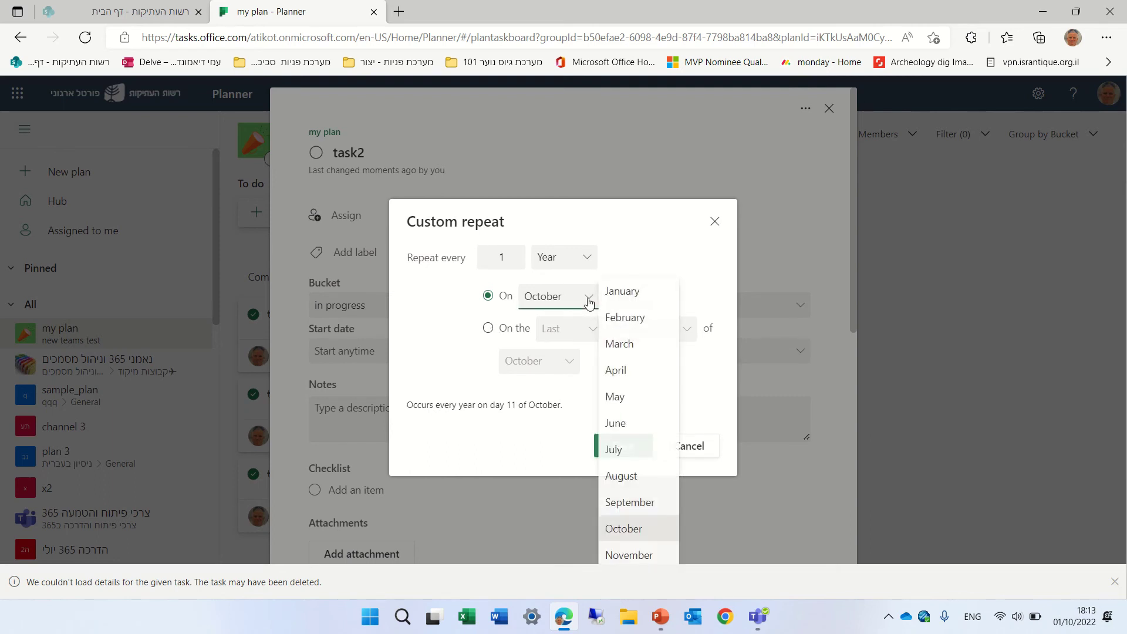
left_click(680, 245)
left_click(632, 296)
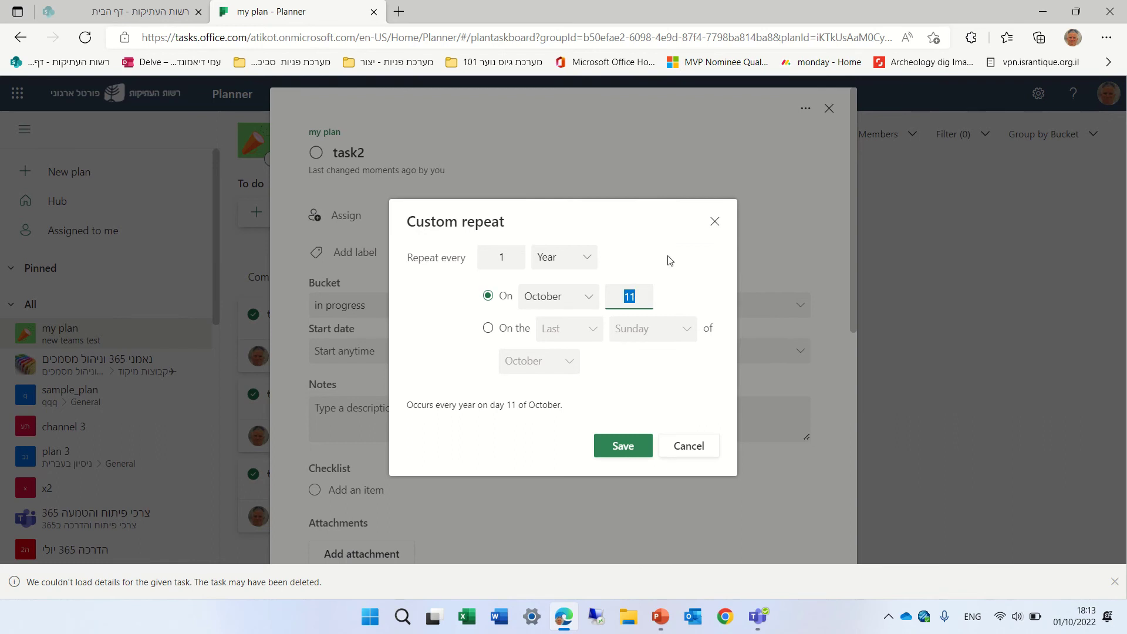
left_click(491, 327)
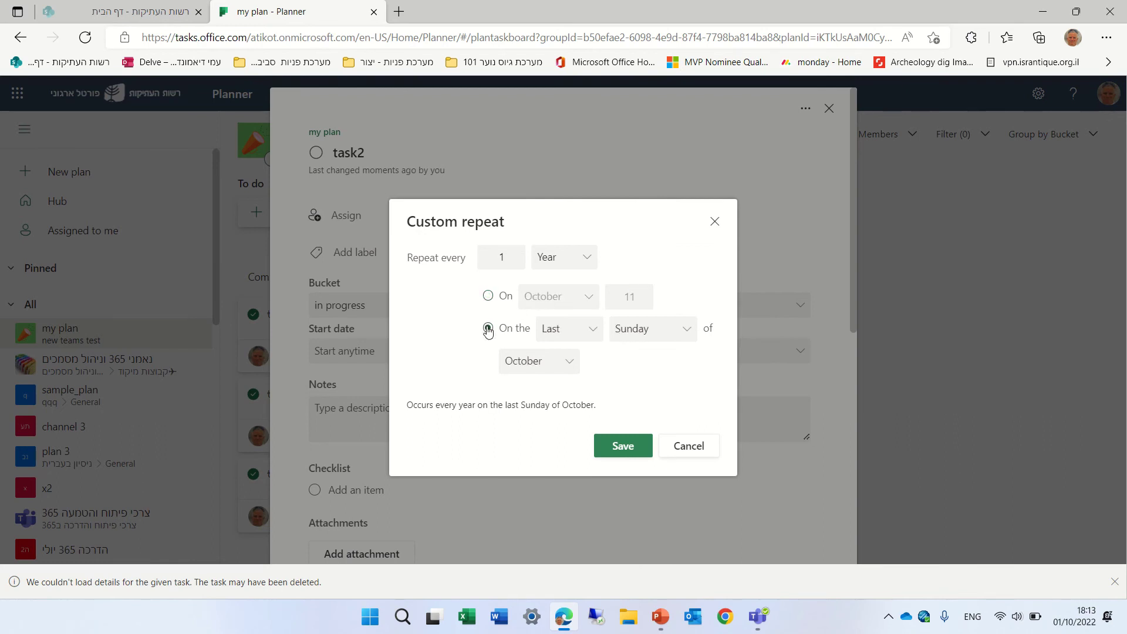
left_click(593, 333)
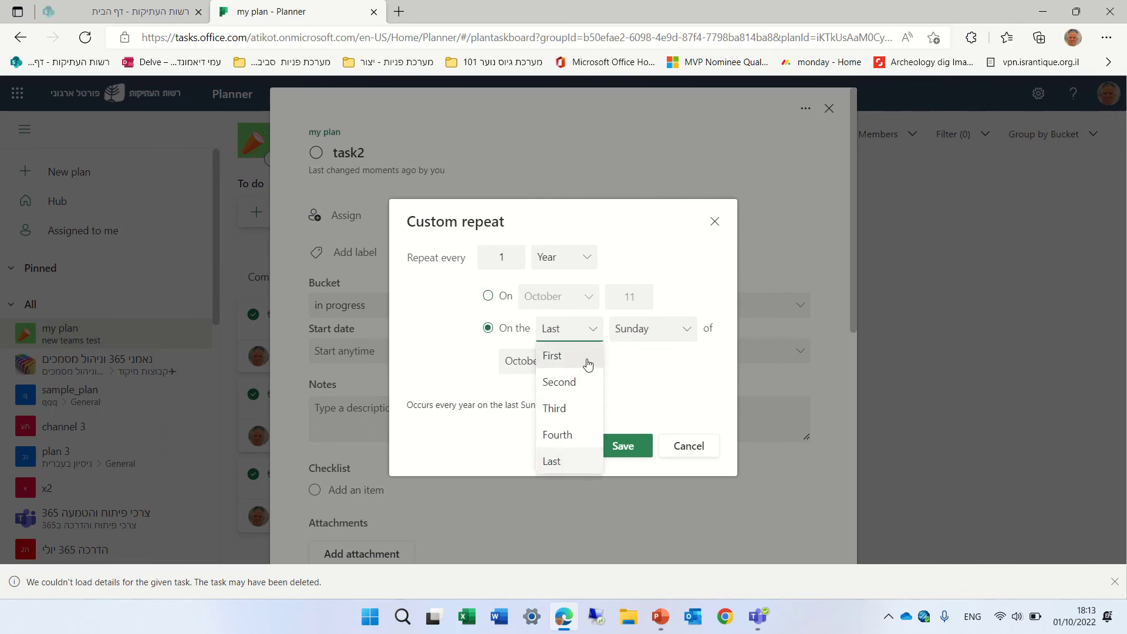
left_click(587, 354)
left_click(680, 332)
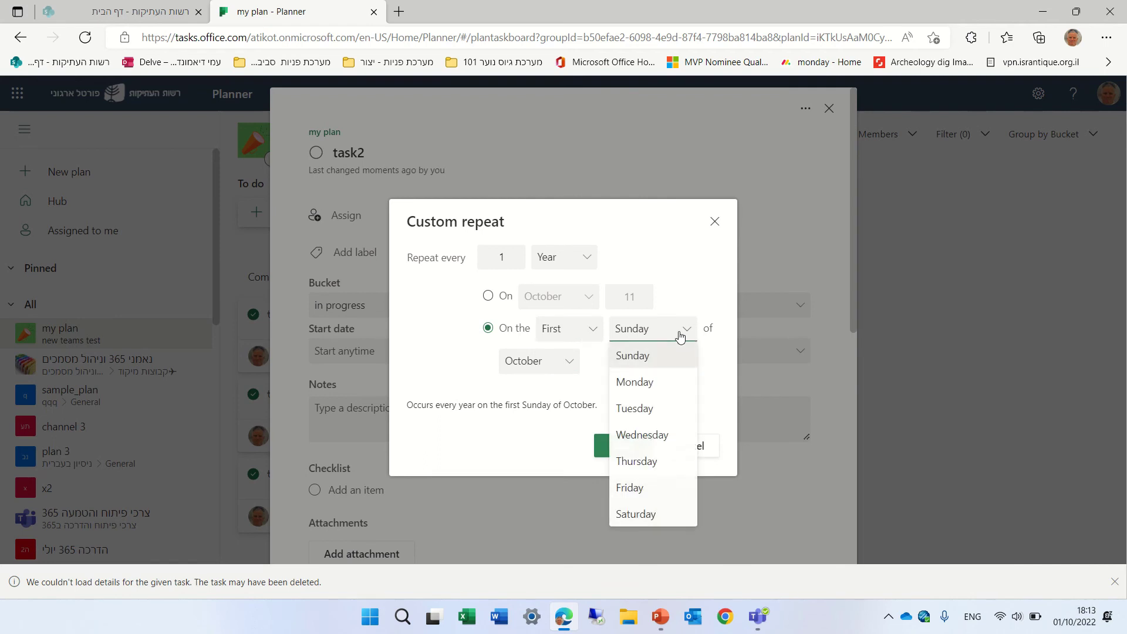
left_click(569, 362)
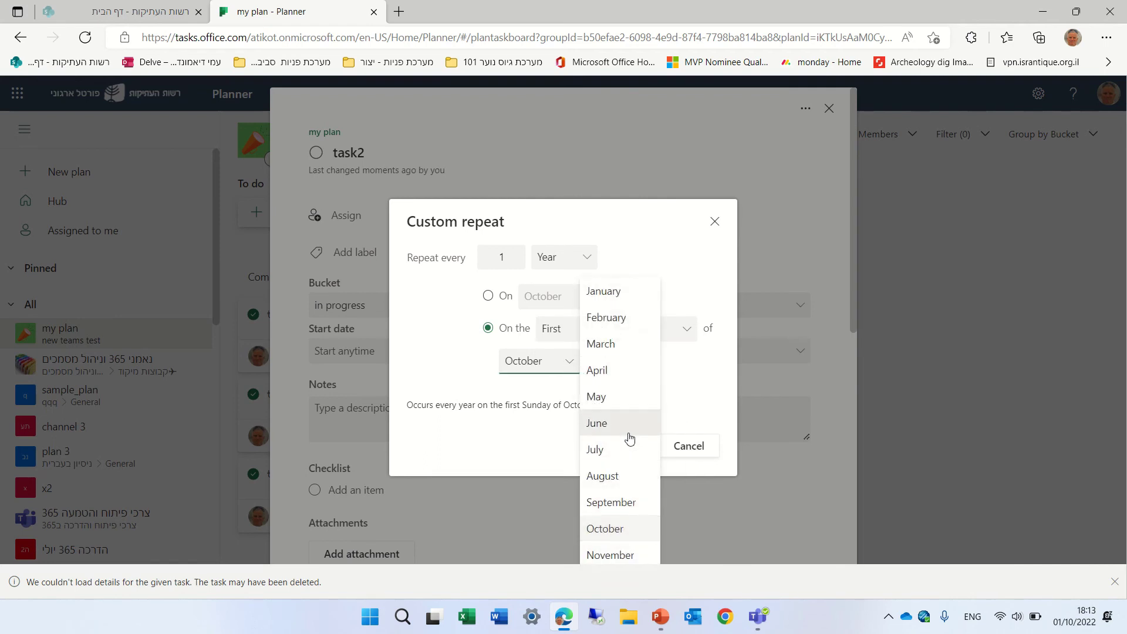
Try a 2-year interval, then set Repeat every back to 1 year
double_click(499, 256)
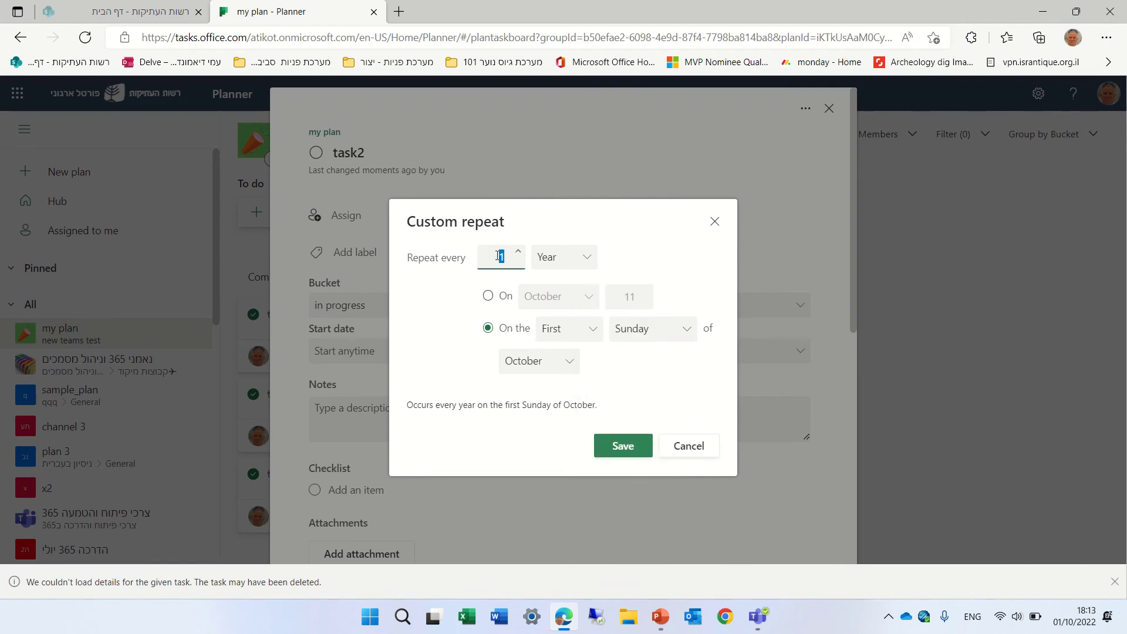
type("2")
left_click(715, 264)
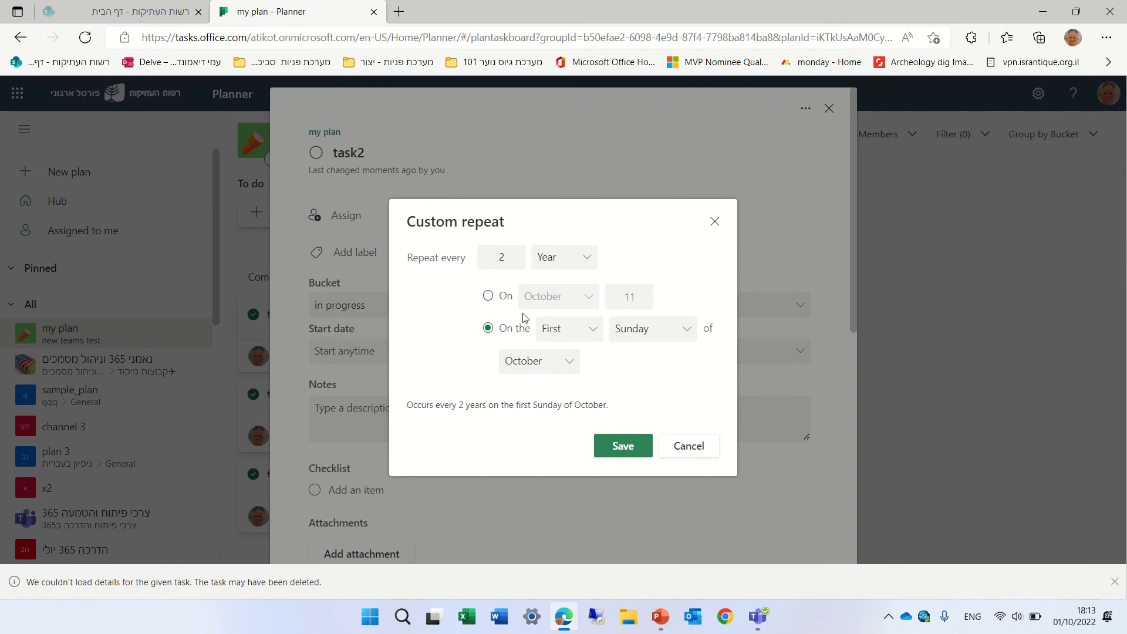
left_click(506, 258)
key("BackSpace")
type("1")
key("Tab")
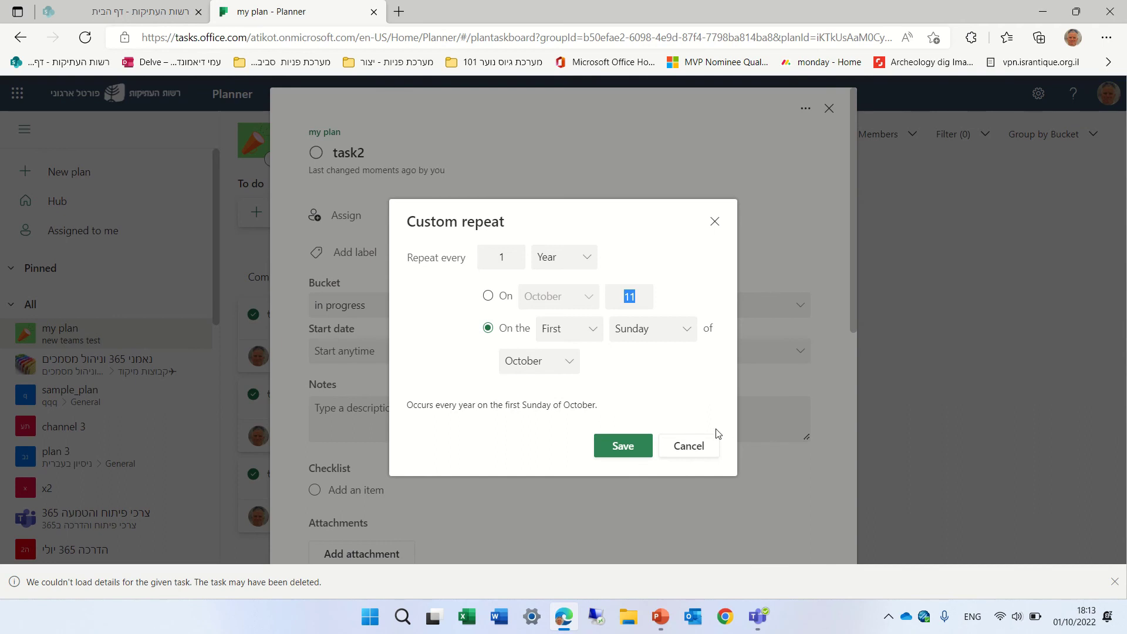
Cancel the custom repeat, try Daily, then settle task2's repeat on Weekdays
left_click(687, 448)
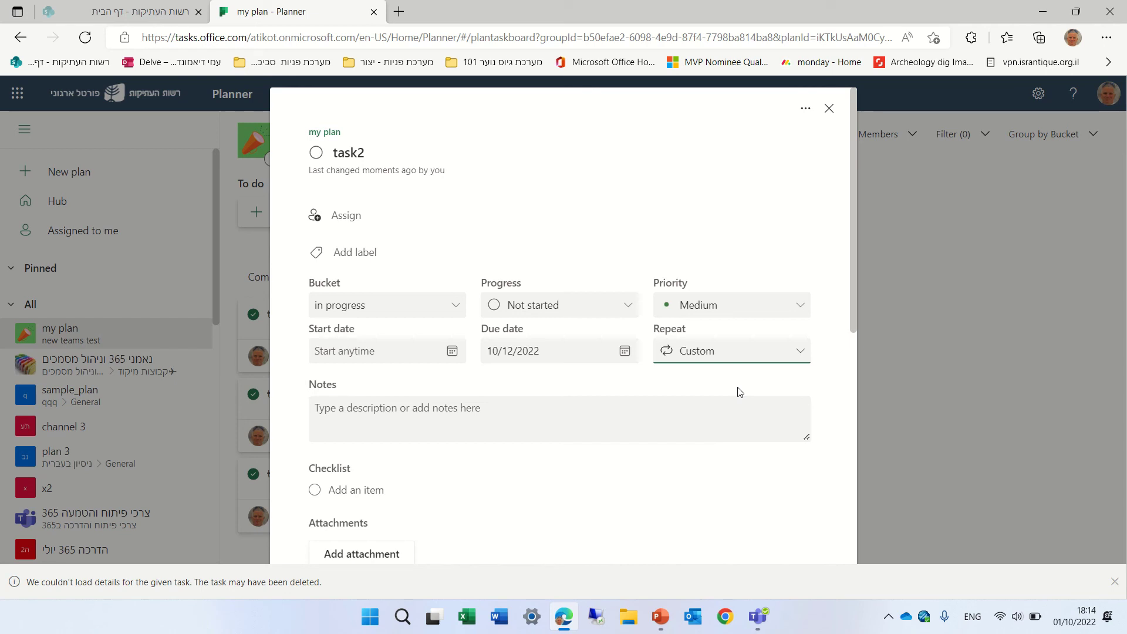
left_click(726, 350)
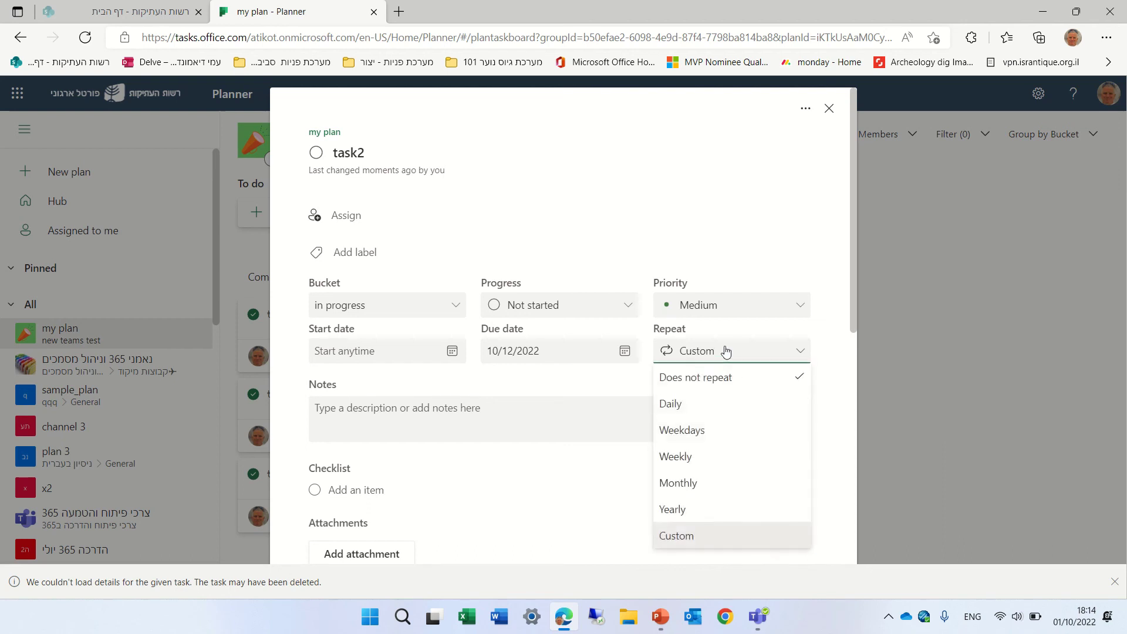
left_click(719, 415)
left_click(790, 351)
left_click(704, 430)
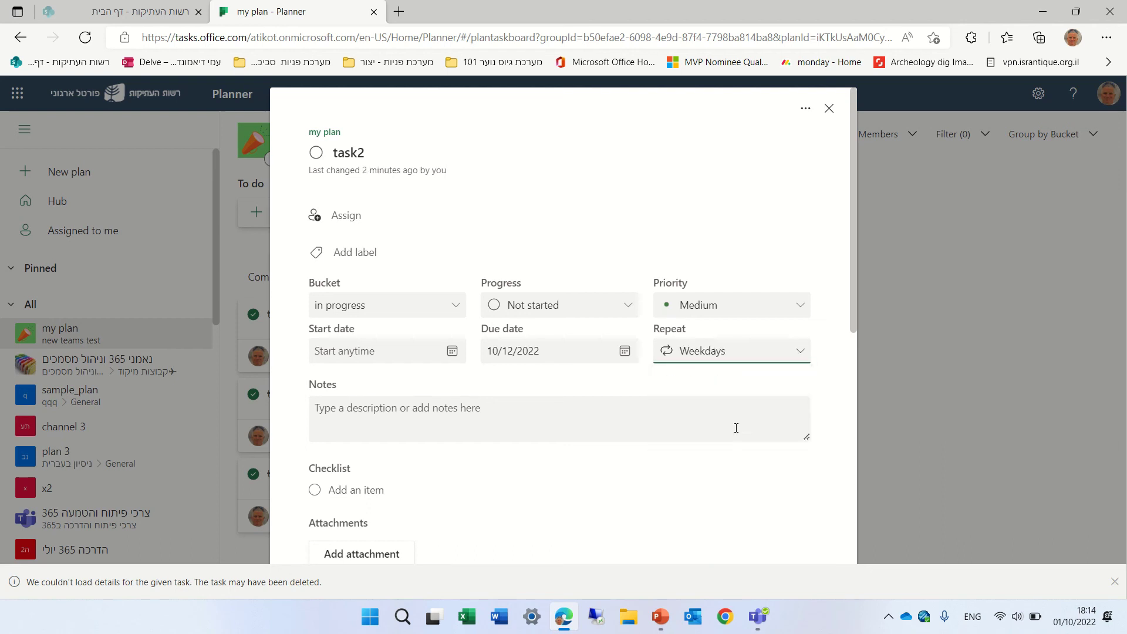
left_click(778, 355)
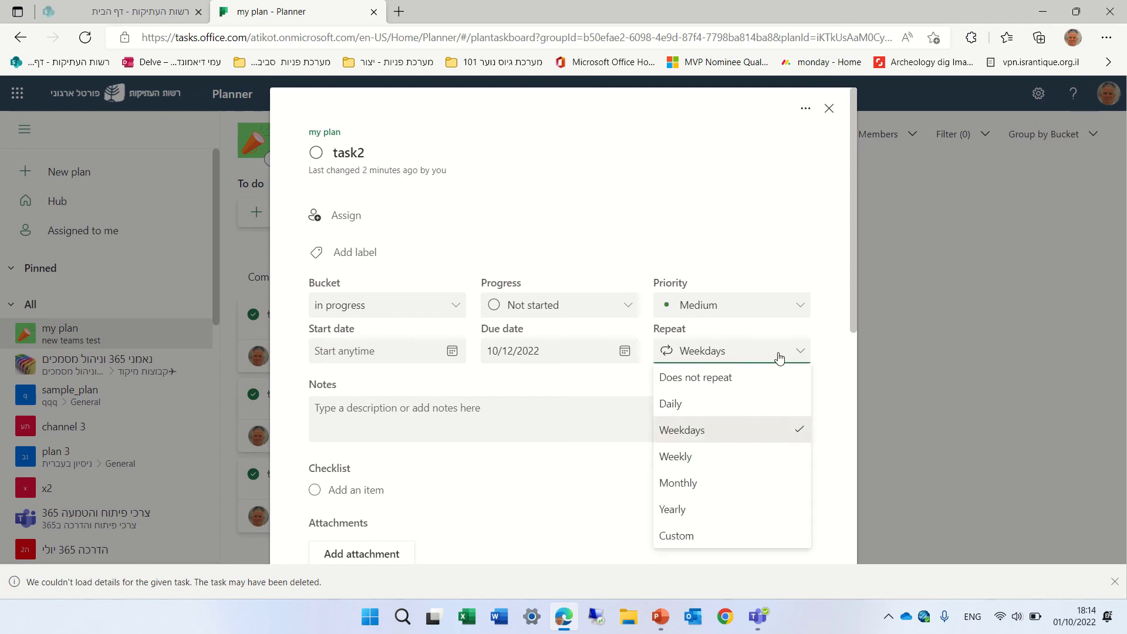
left_click(758, 236)
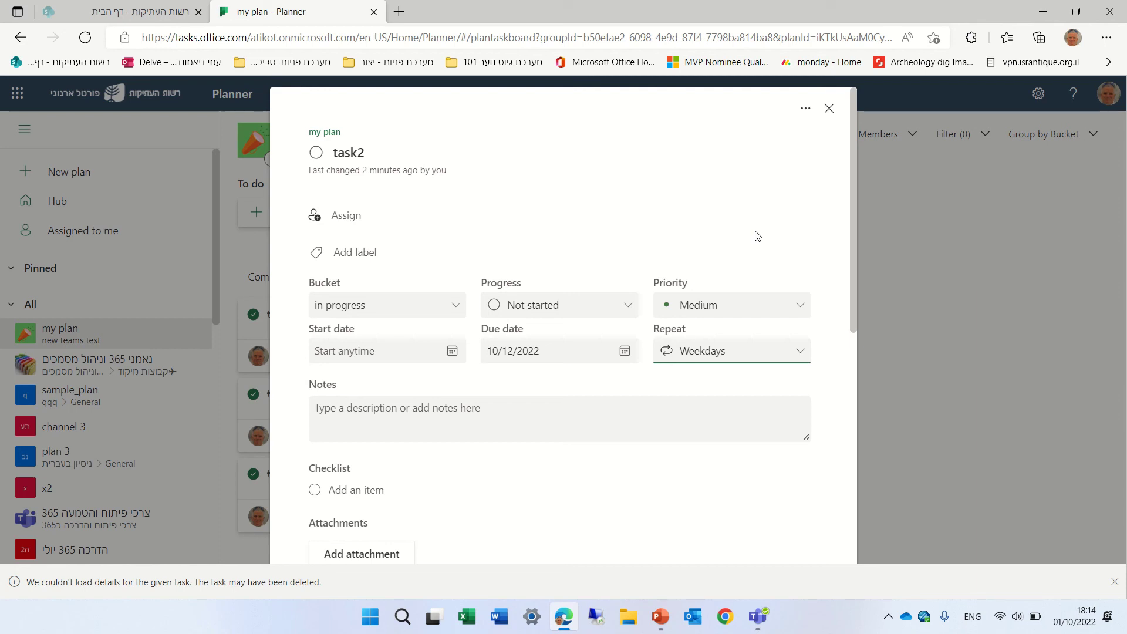
Close task2's details so its in progress card shows a recurrence mark beside 10/12
left_click(829, 110)
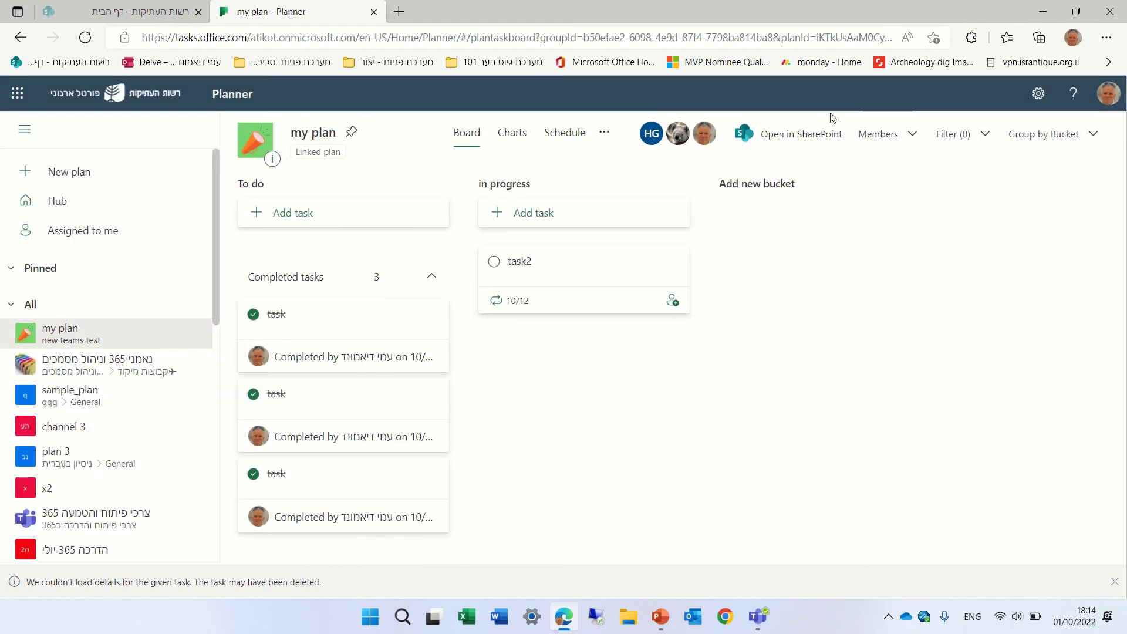